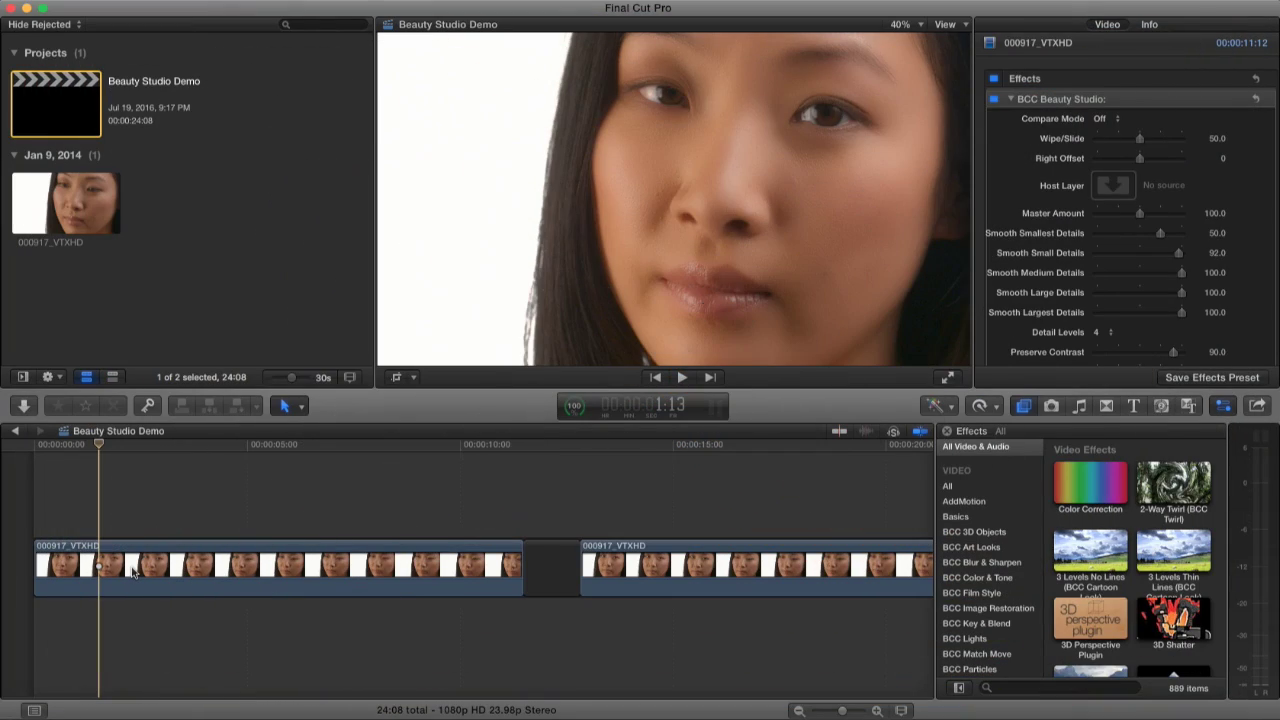
Play the first 000917_VTXHD clip, switching BCC Beauty Studio off and back on to compare
left_click(133, 571)
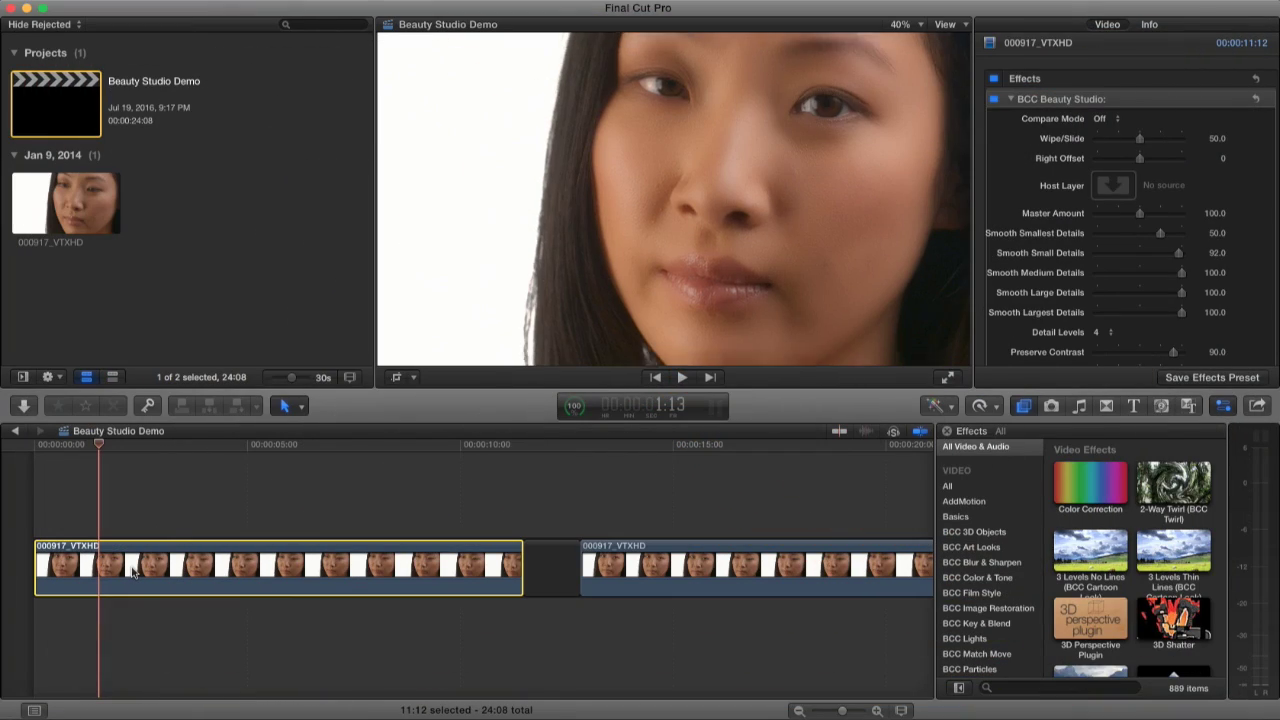
key("slash")
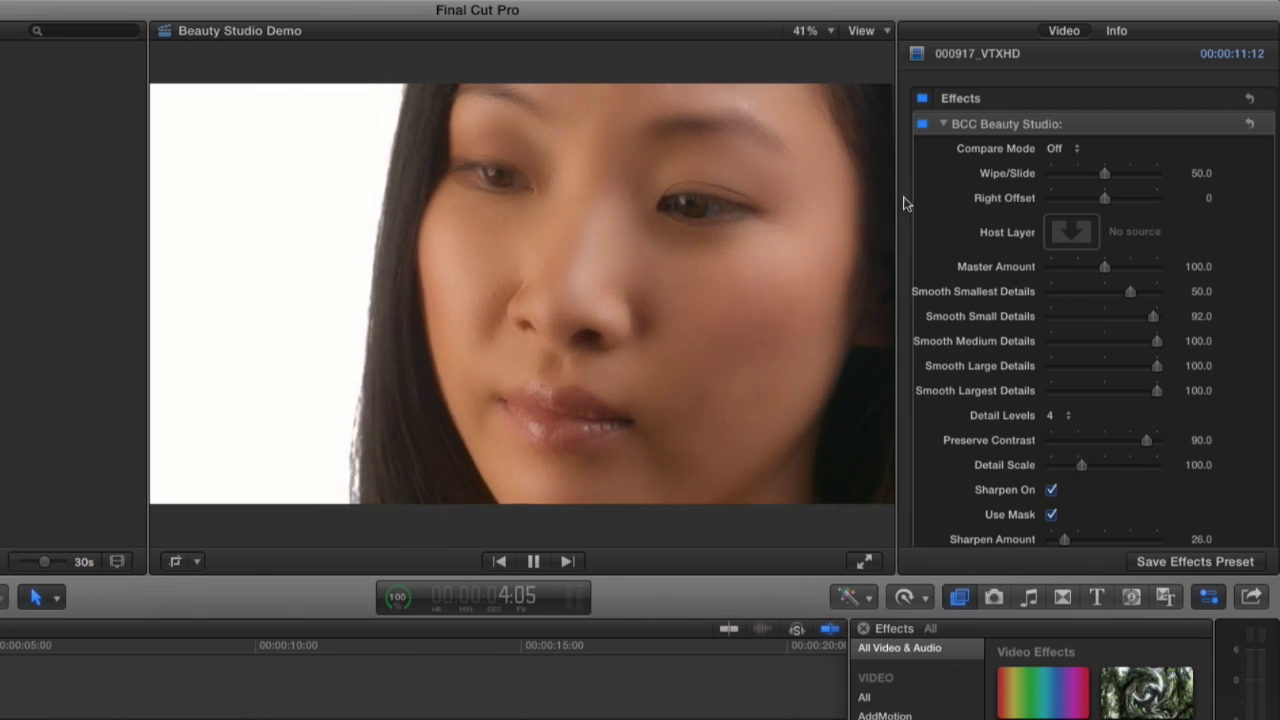
left_click(923, 125)
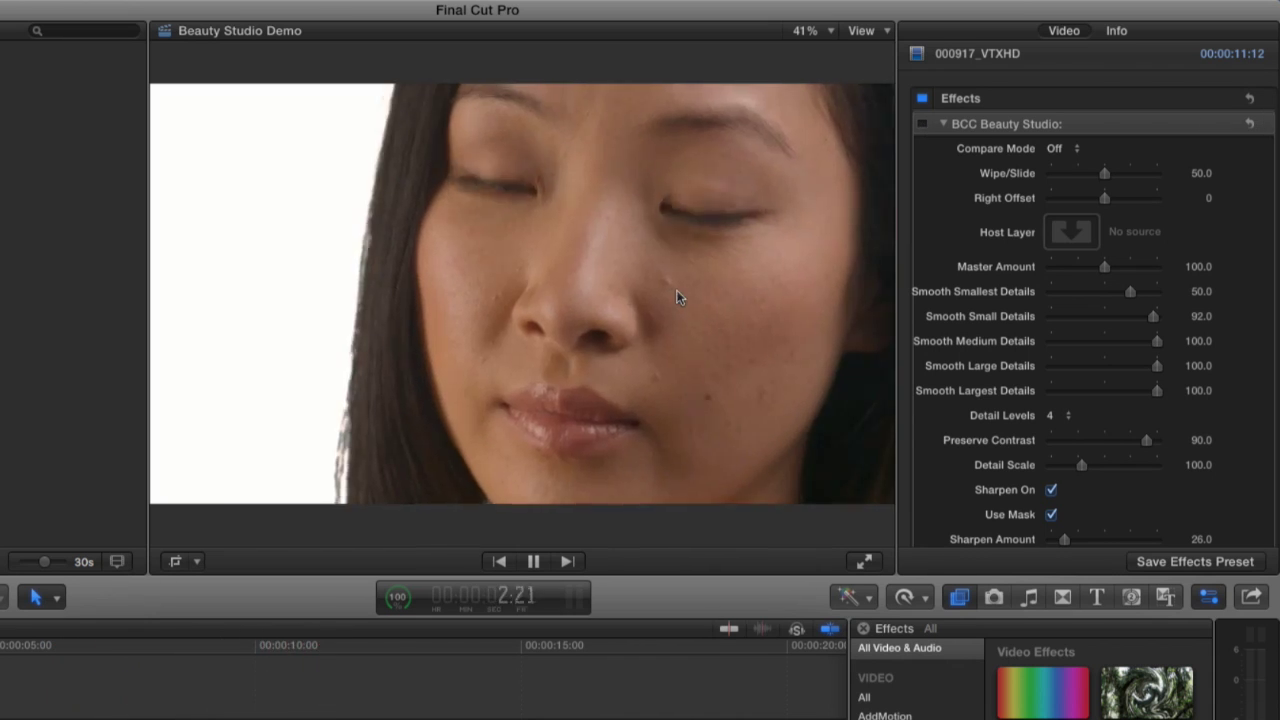
left_click(921, 124)
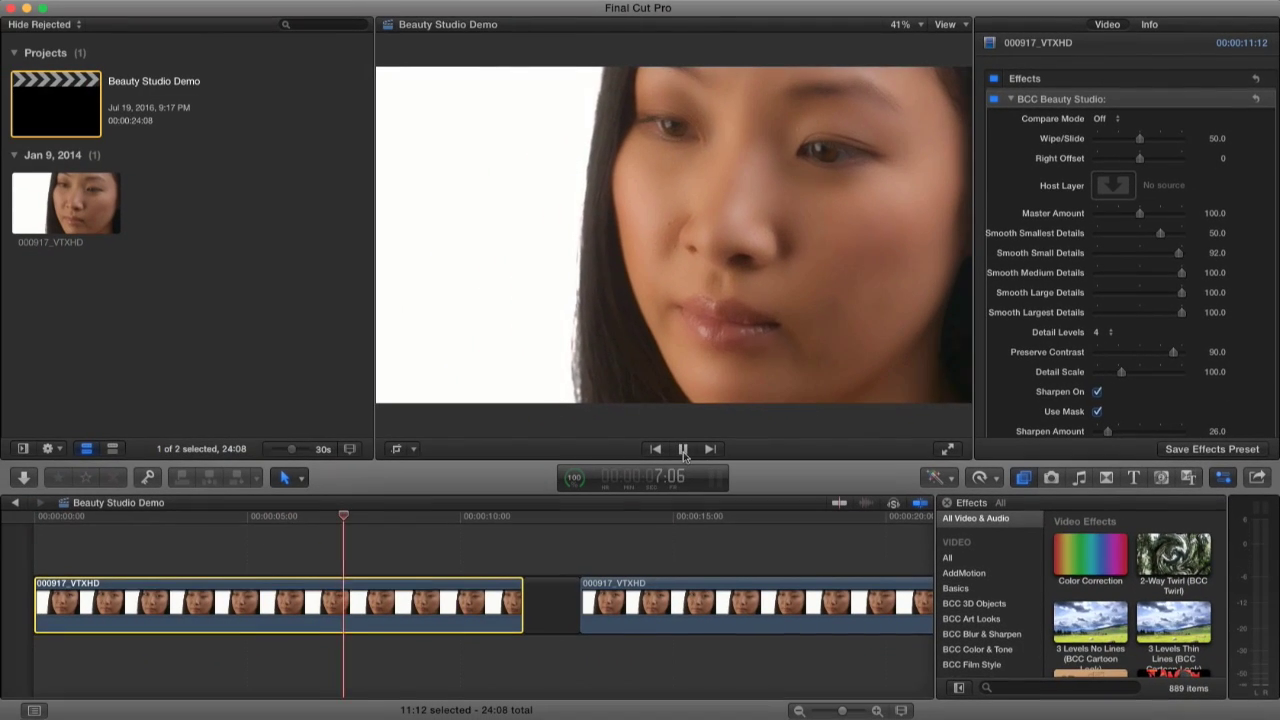
left_click(629, 497)
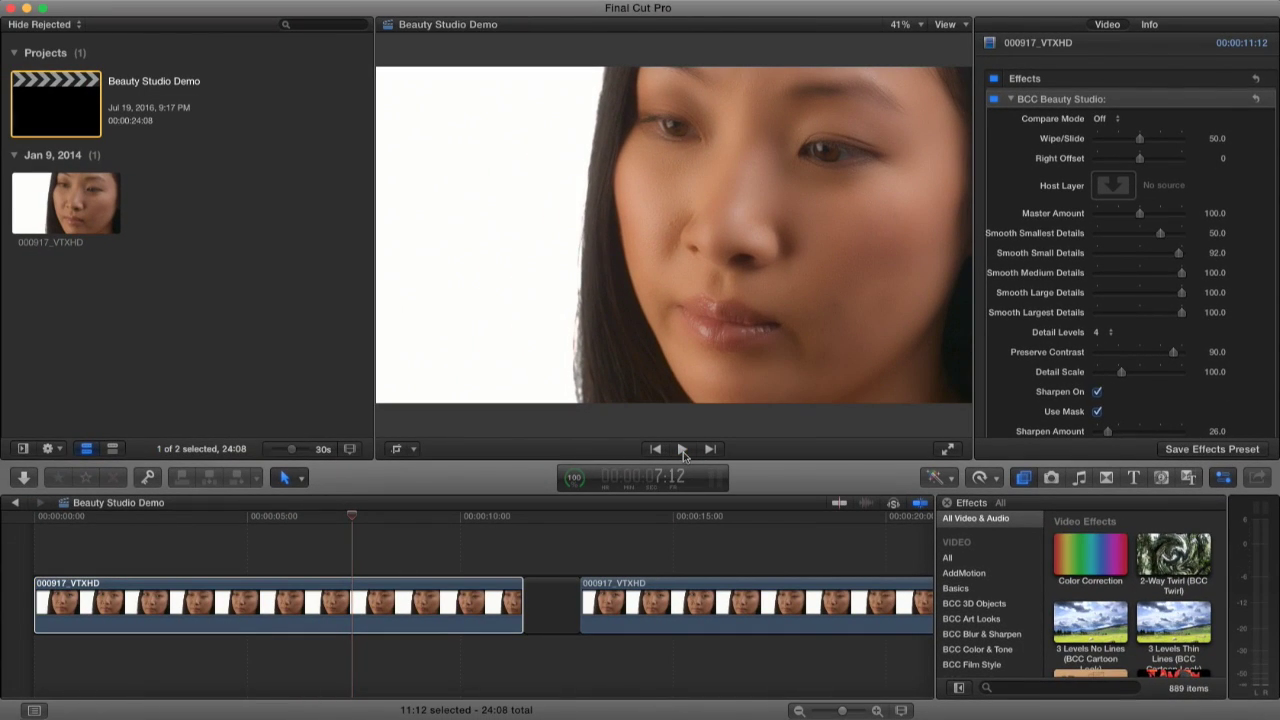
Add BCC Beauty Studio from the BCC Image Restoration category to the second 000917_VTXHD clip
left_click(636, 612)
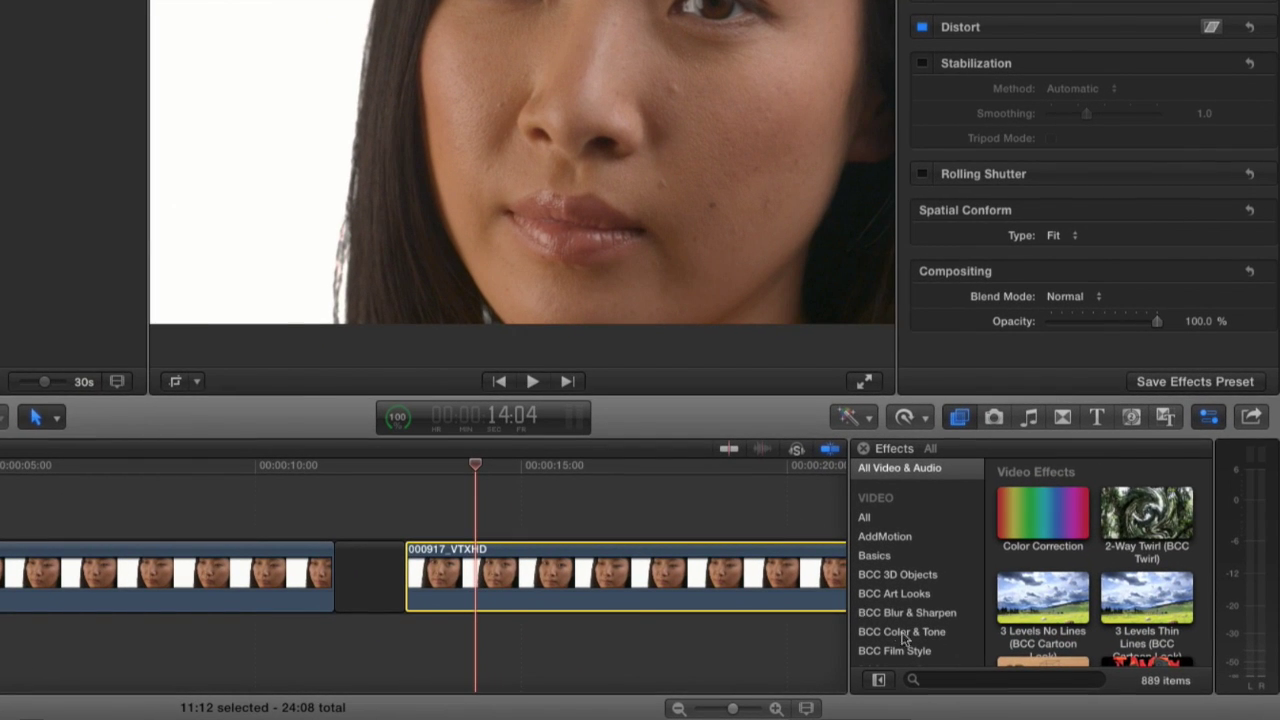
scroll(907, 624, "down", 3)
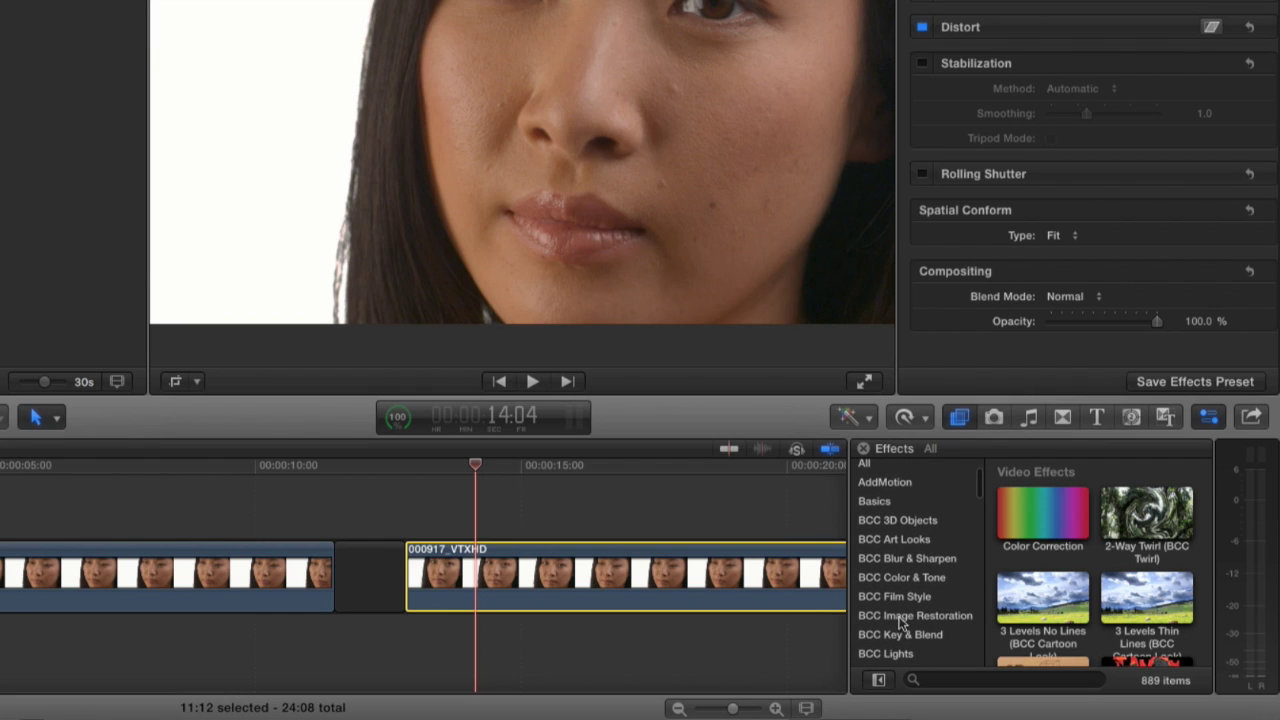
left_click(903, 616)
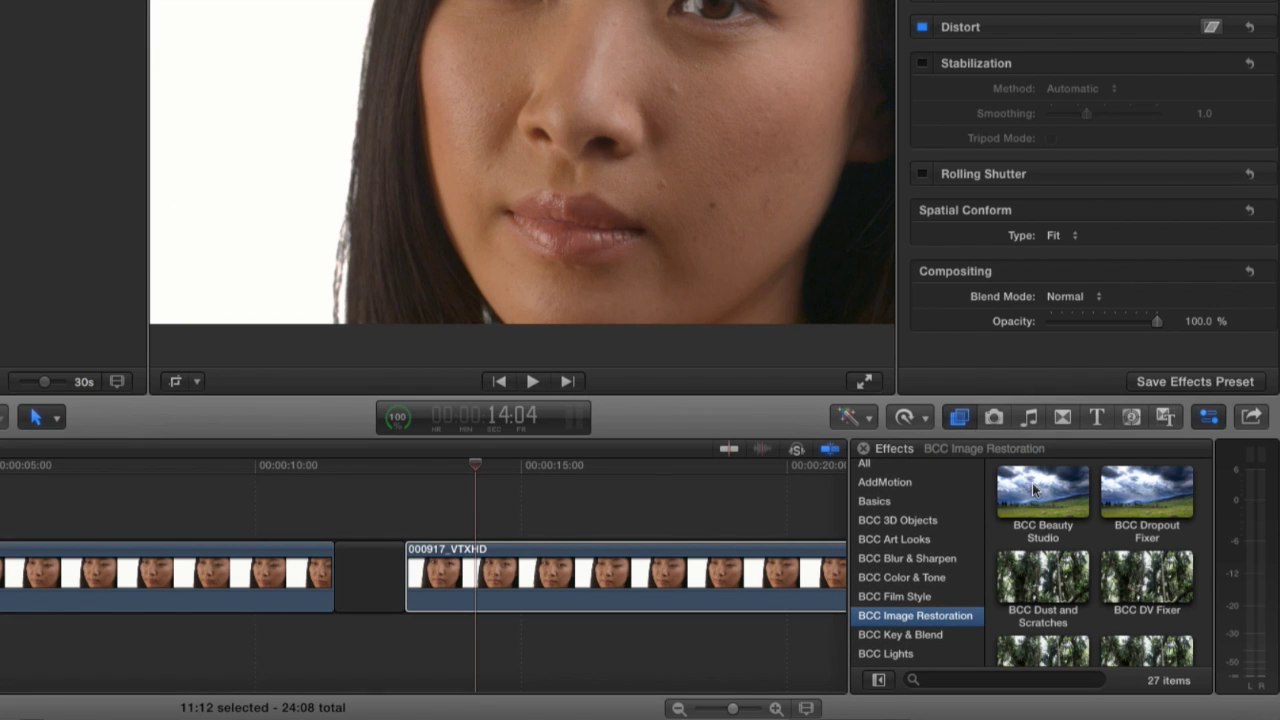
left_click_drag(1037, 490, 580, 571)
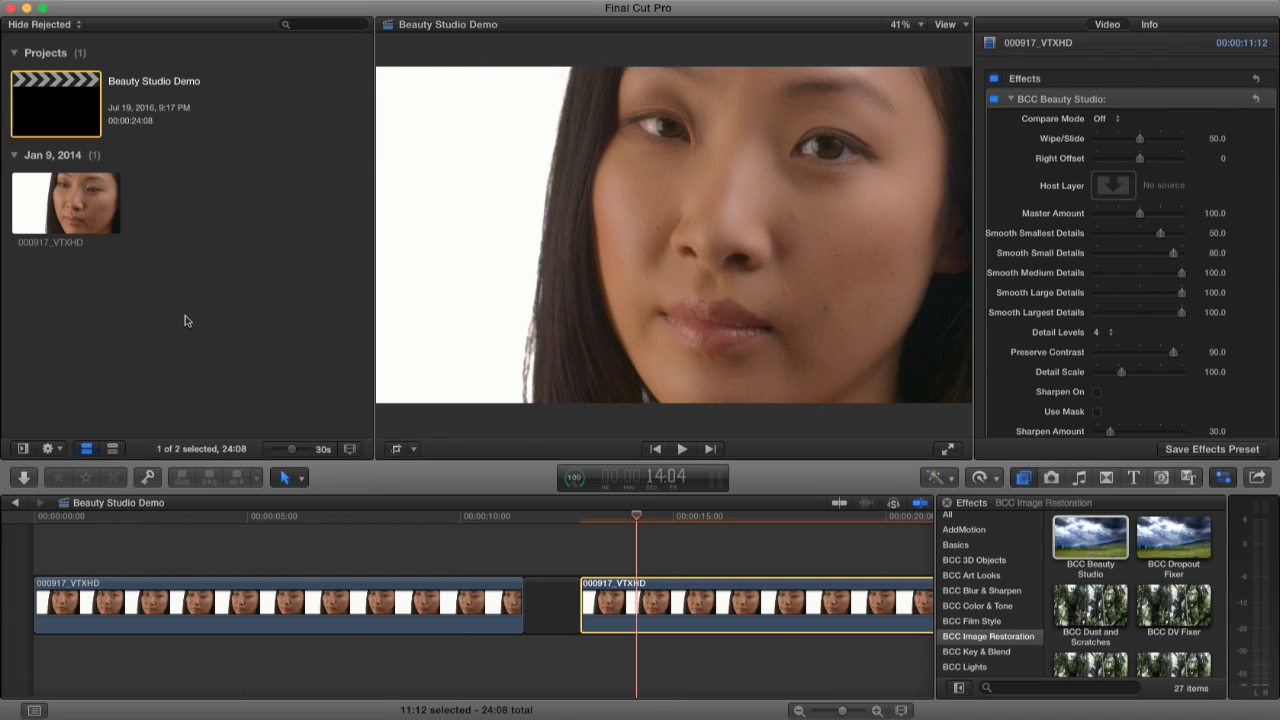
Hide the Browser, enlarge the viewer, and switch Beauty Studio off to see unsmoothed skin
key("ctrl+super+1")
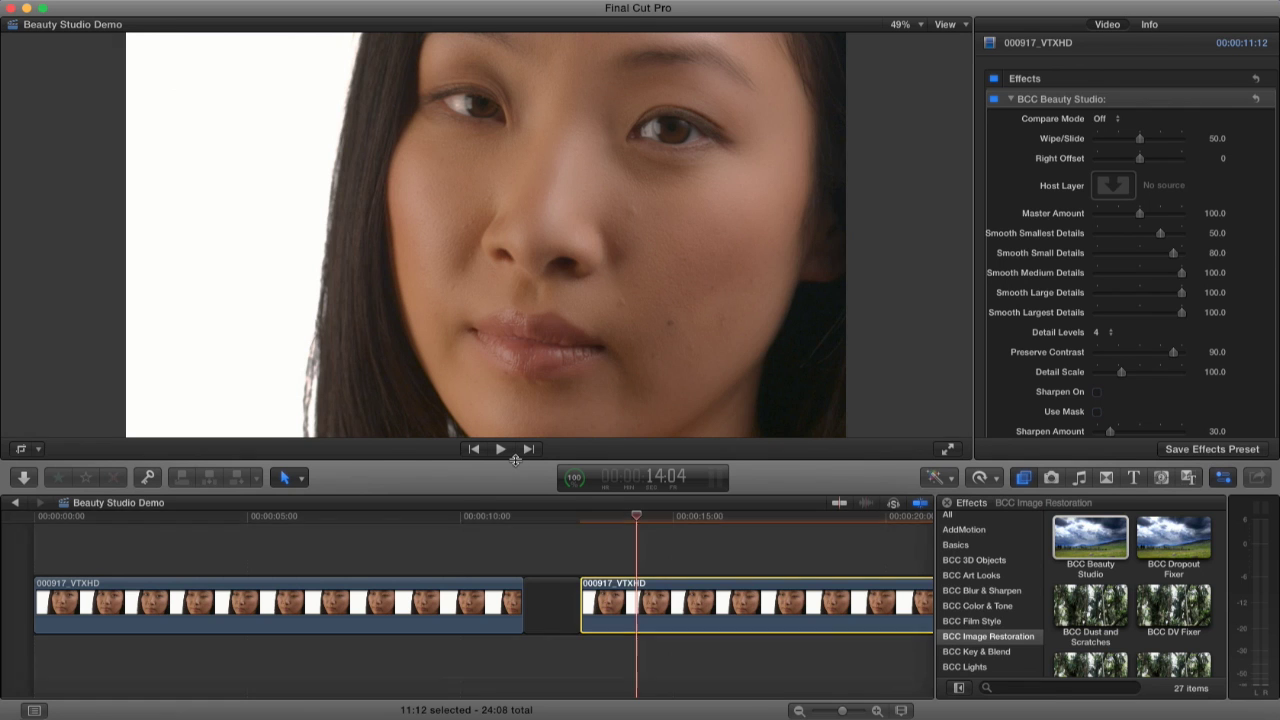
left_click_drag(515, 460, 516, 513)
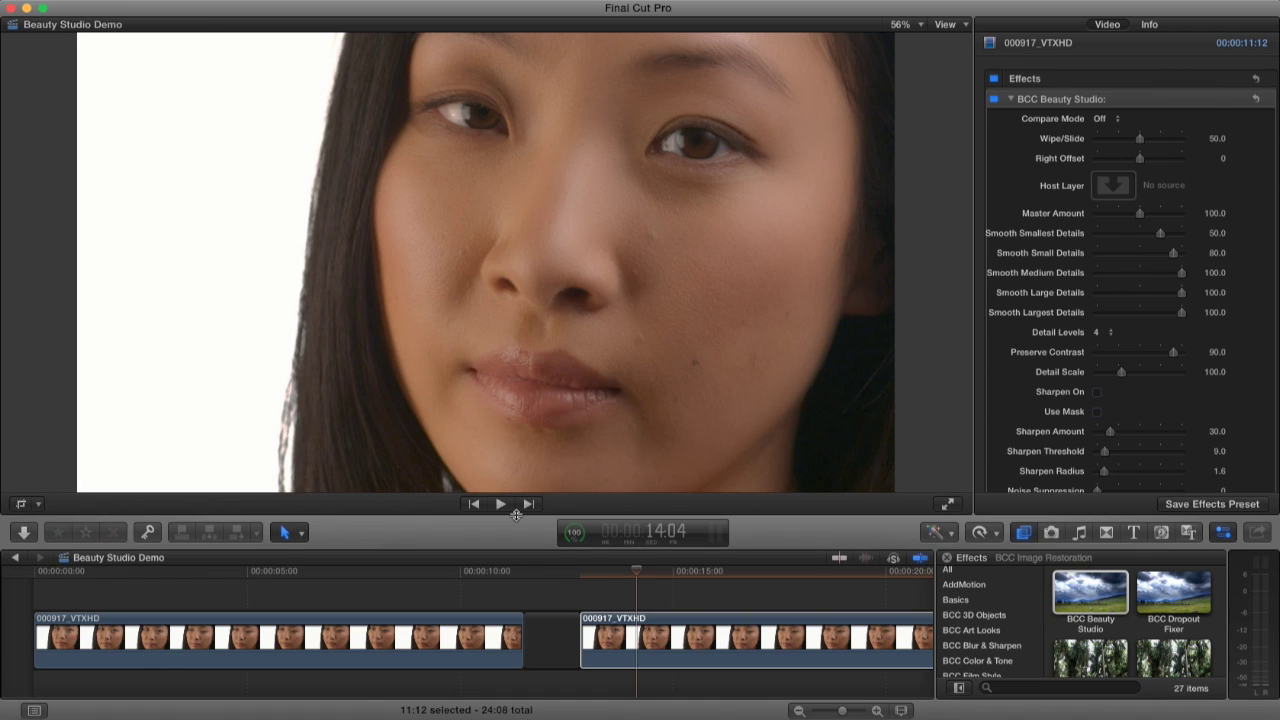
left_click(994, 100)
scroll(1070, 398, "down", 5)
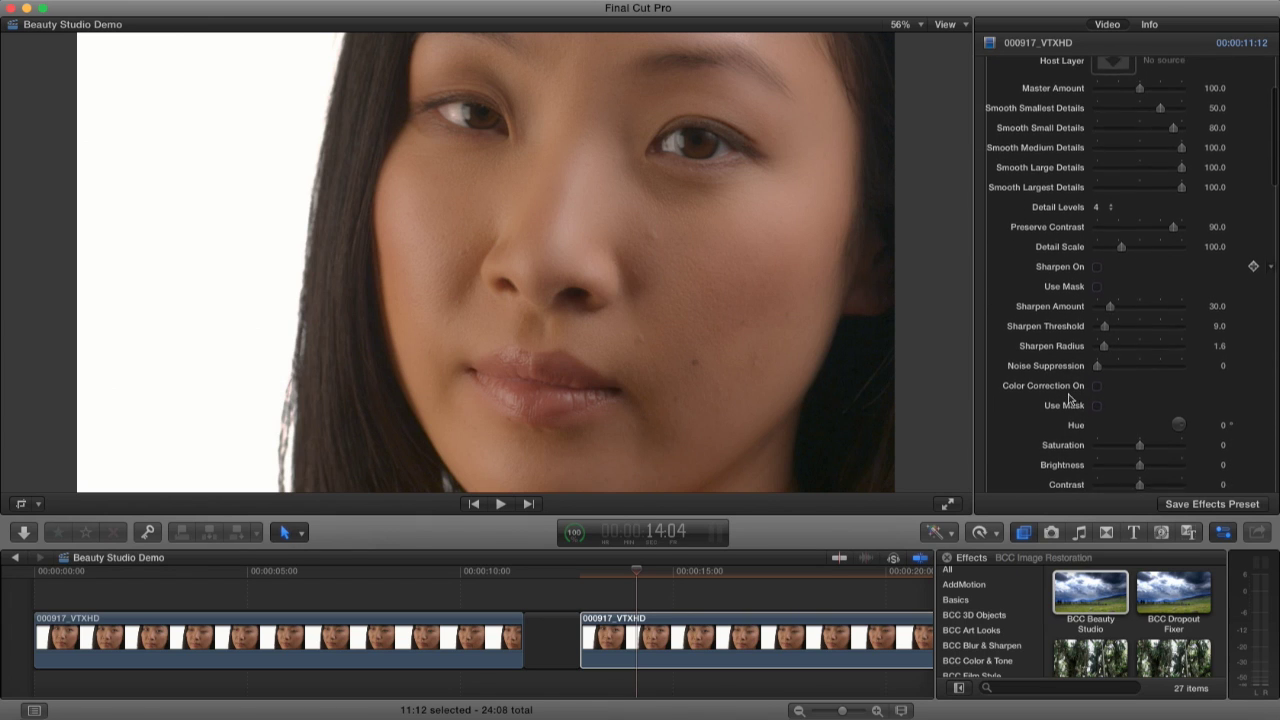
scroll(1088, 388, "down", 7)
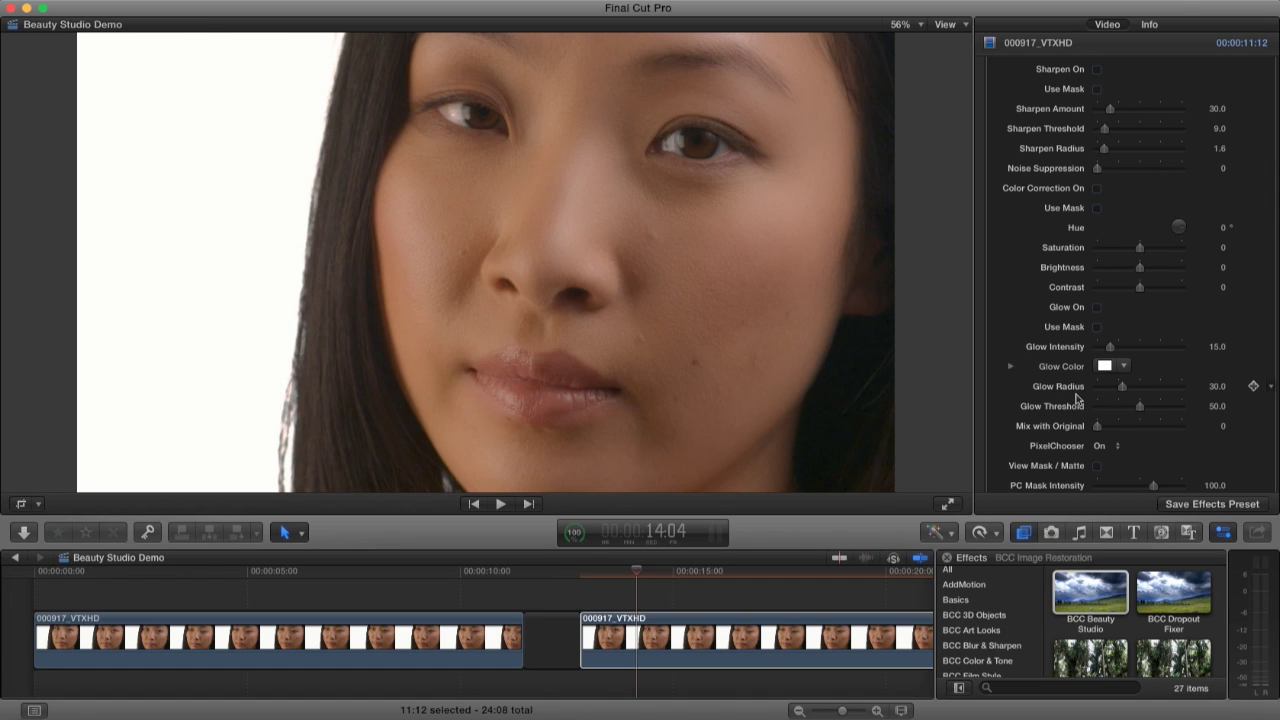
scroll(1077, 398, "down", 7)
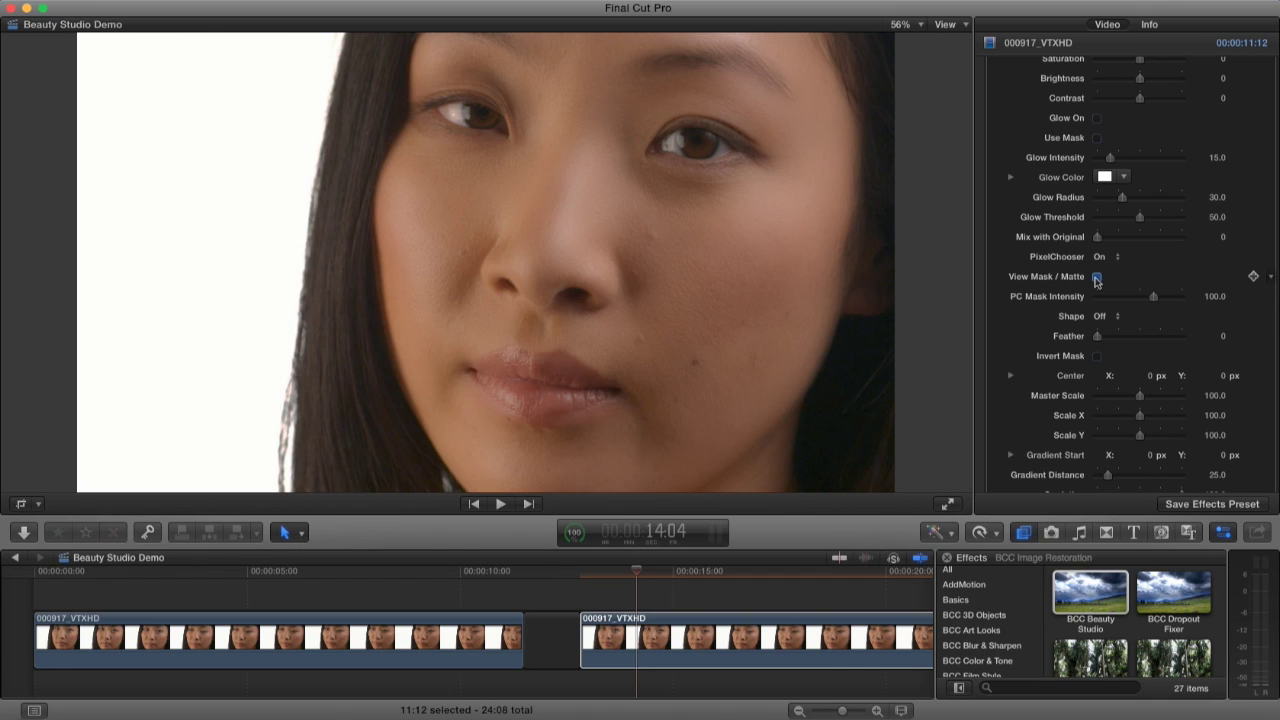
left_click(1097, 277)
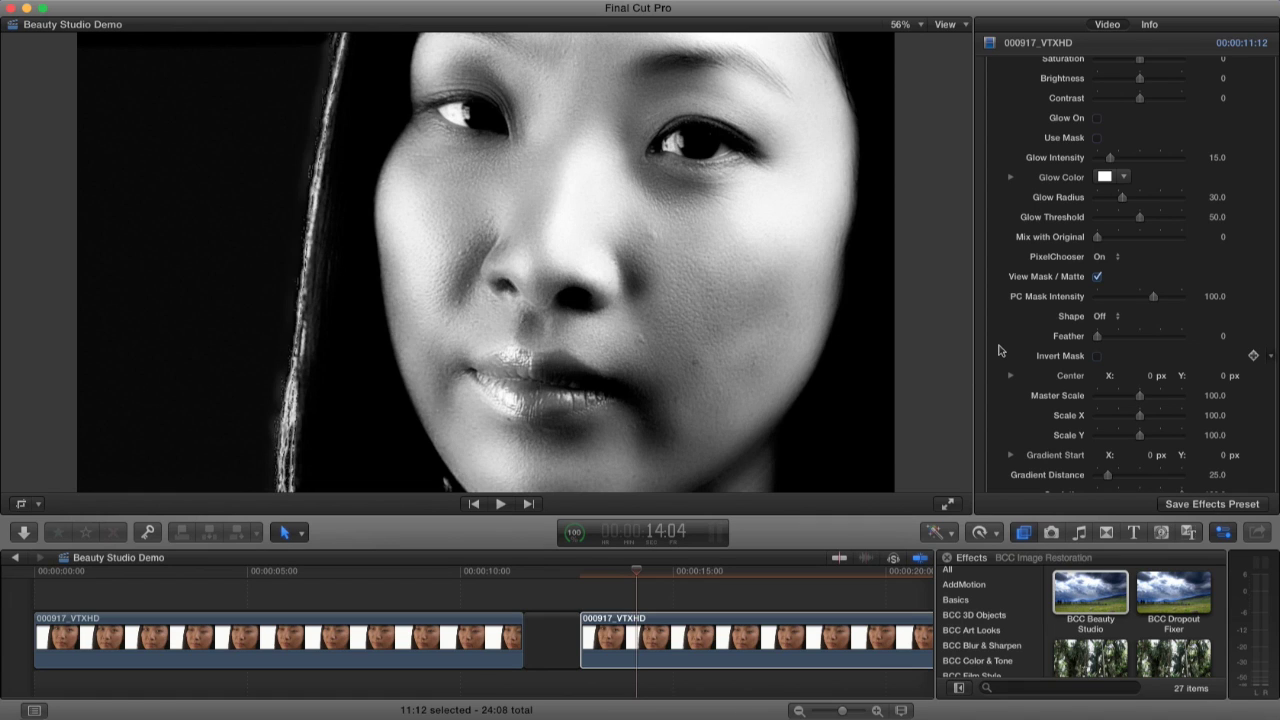
left_click(1098, 278)
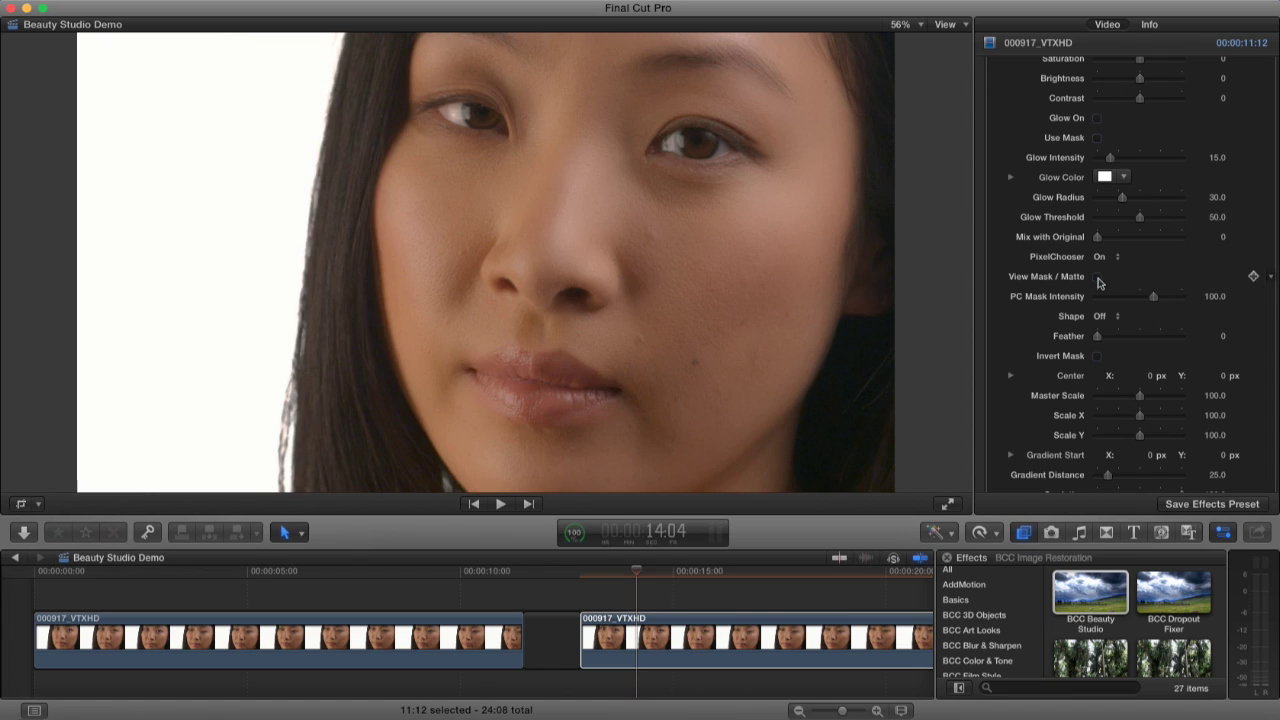
Set matte Color A to the skin tone sampled from the nose
scroll(1098, 283, "down", 15)
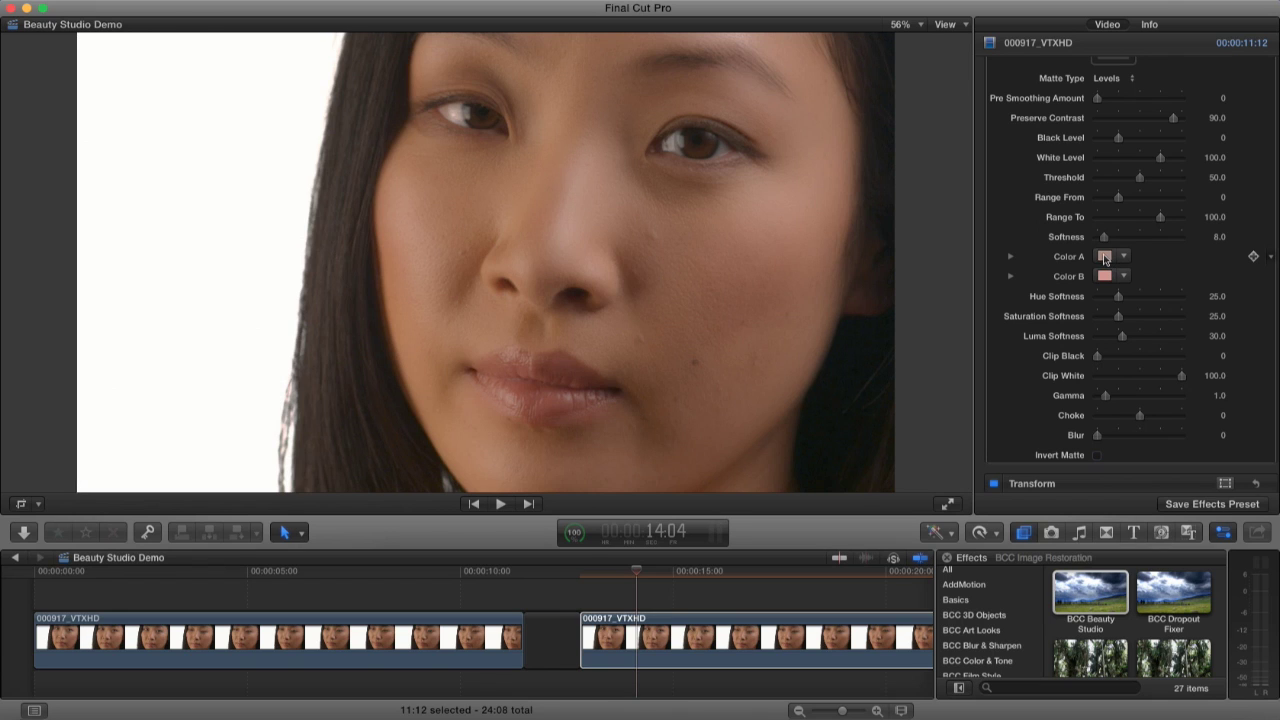
left_click(1104, 257)
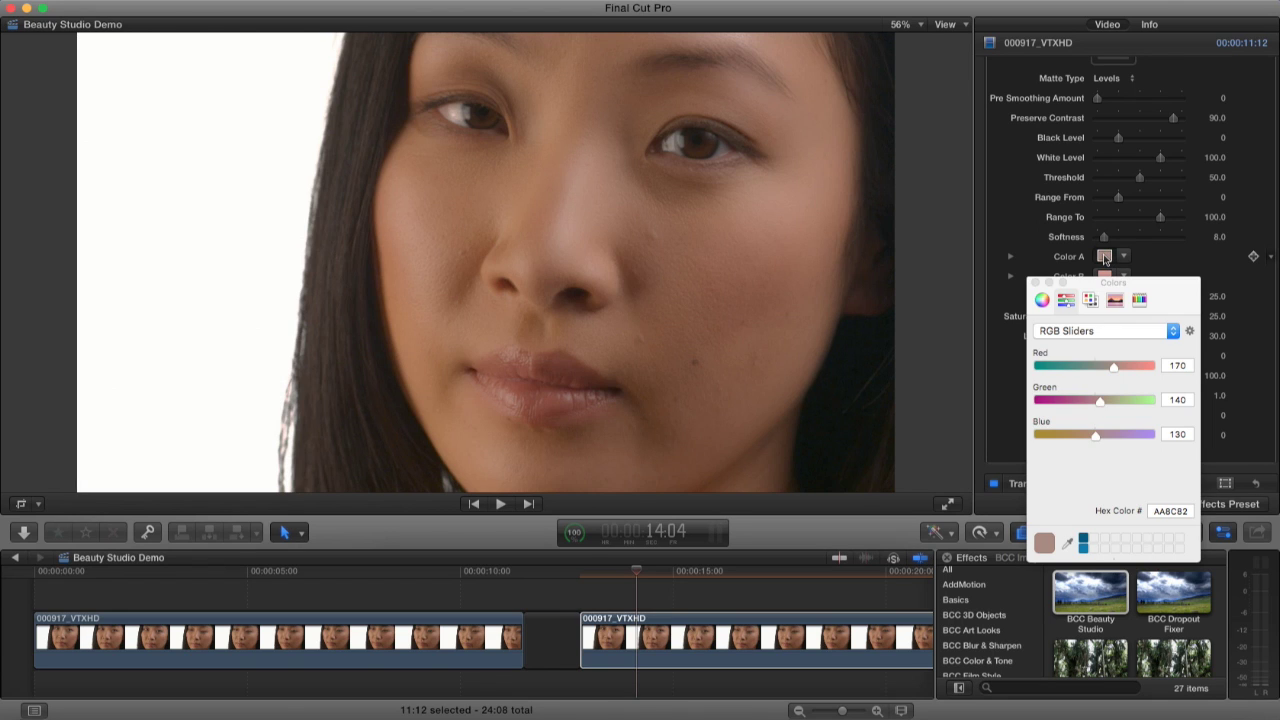
left_click(1067, 543)
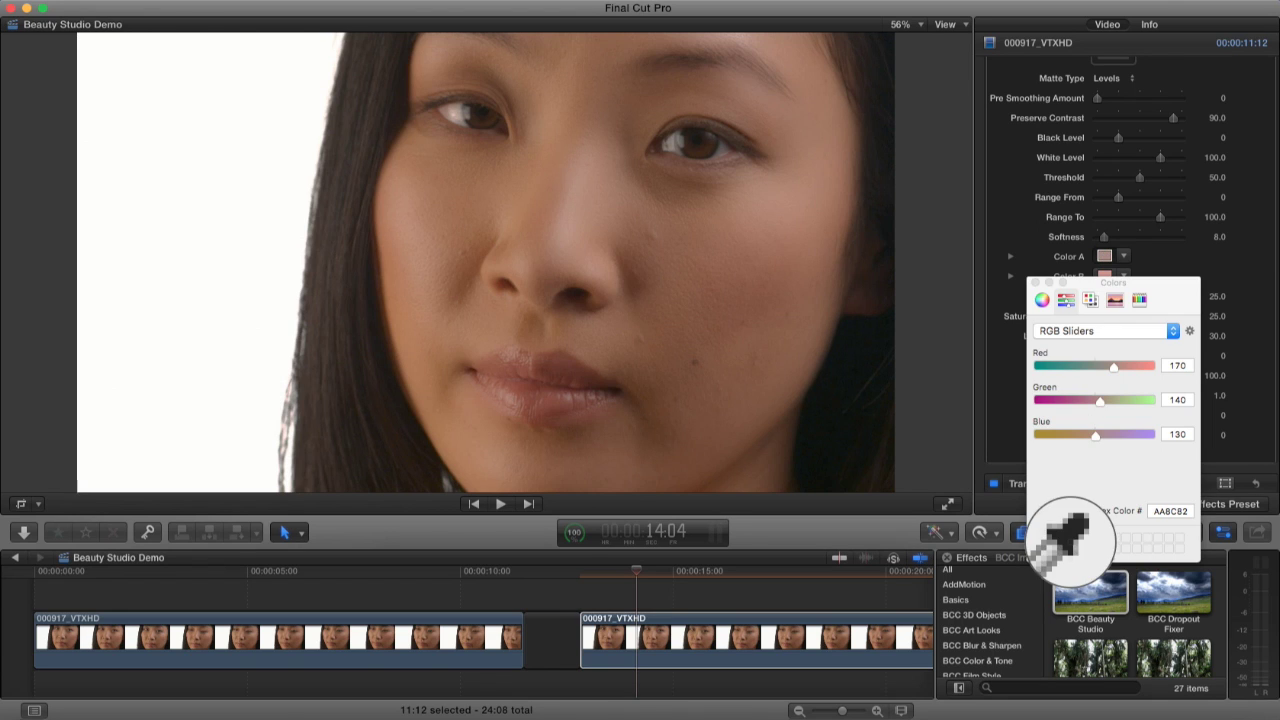
left_click(564, 230)
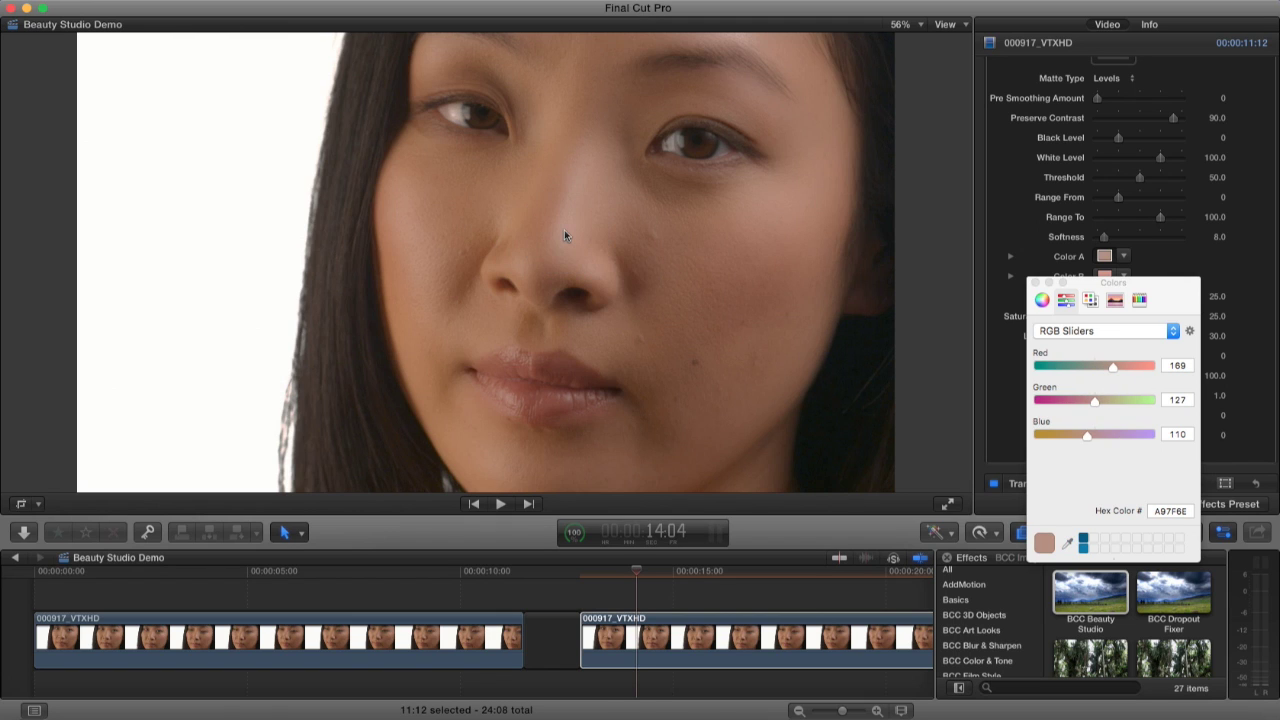
Set matte Color B to the darker cheek-shadow skin tone, hex 6F3F24
left_click(1110, 275)
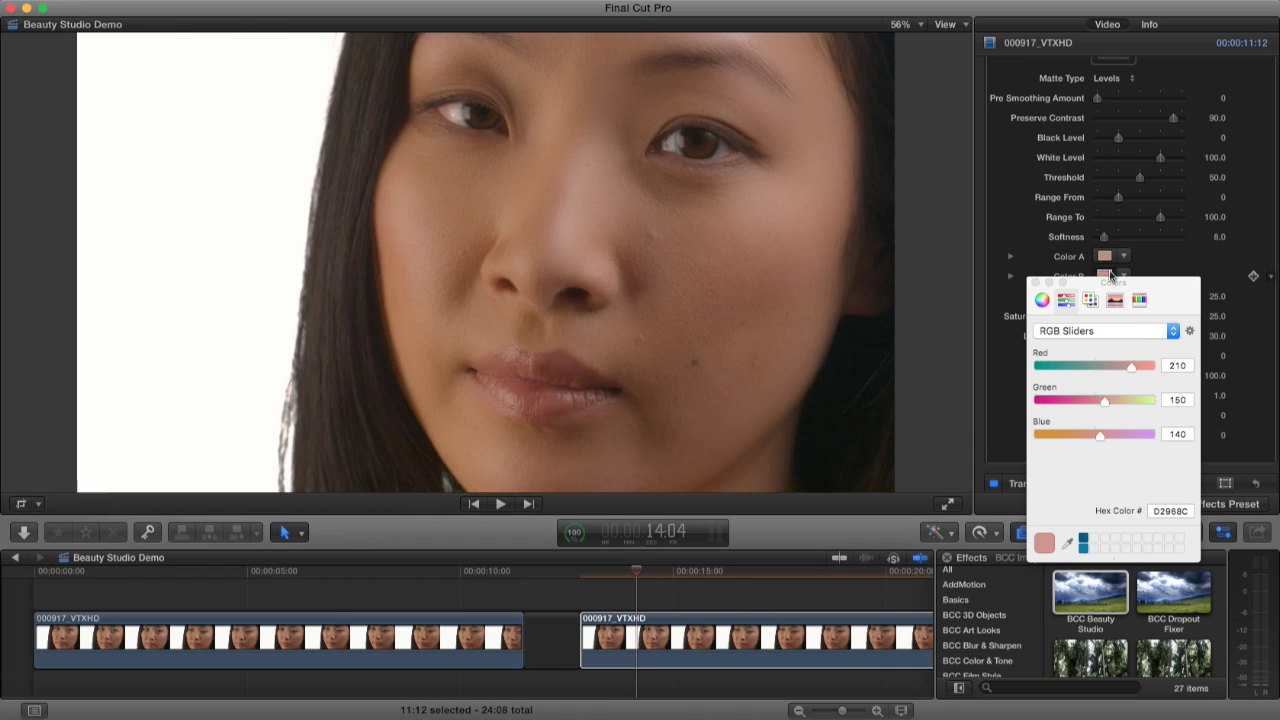
left_click(1068, 545)
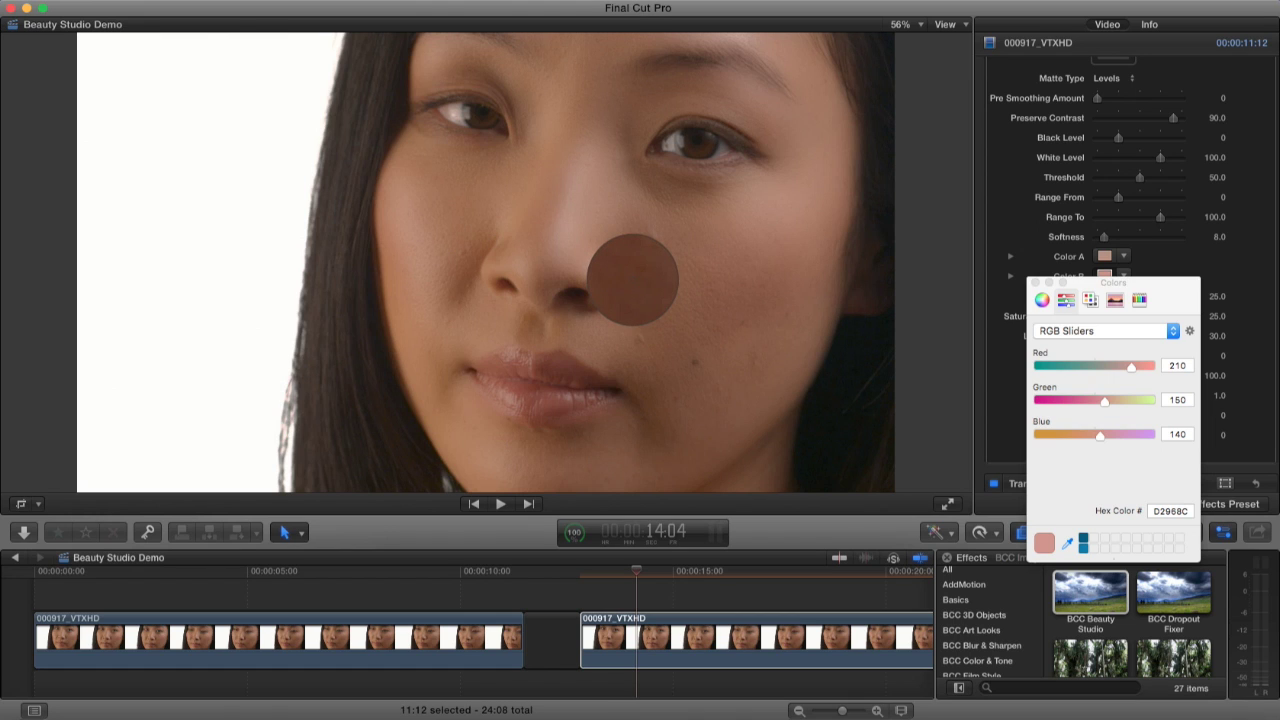
left_click(632, 280)
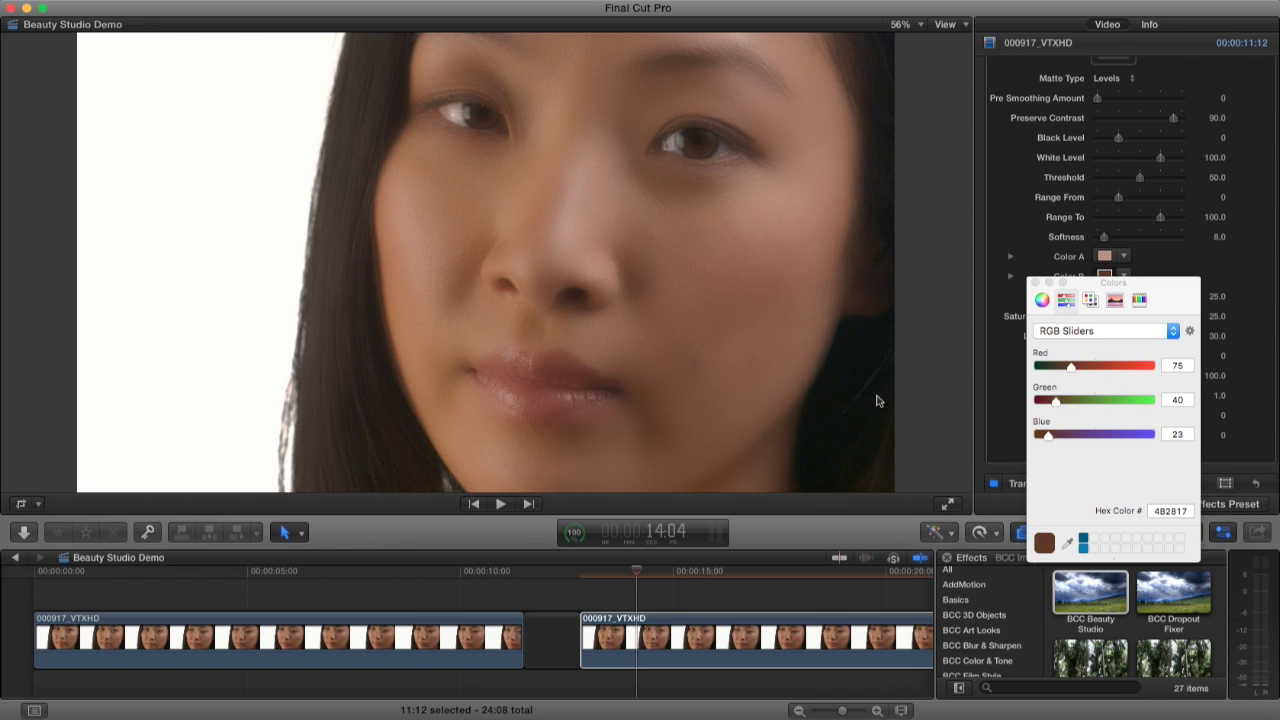
left_click(1067, 543)
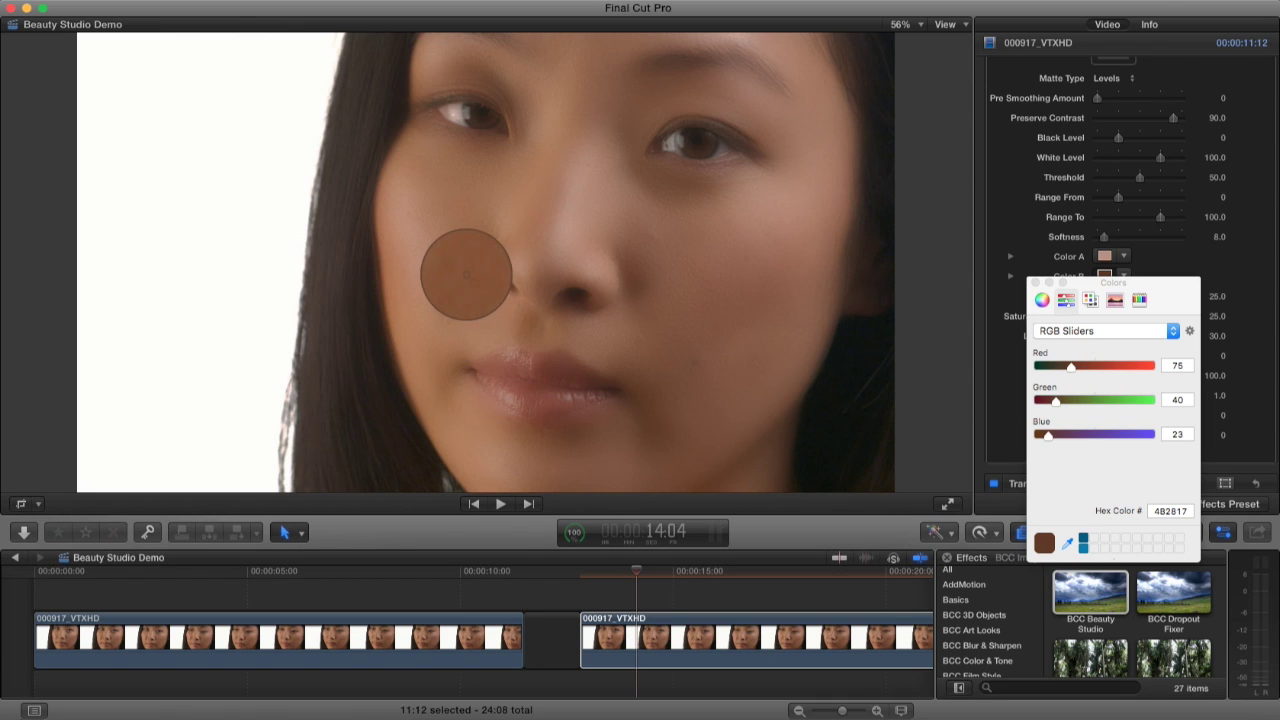
left_click(466, 285)
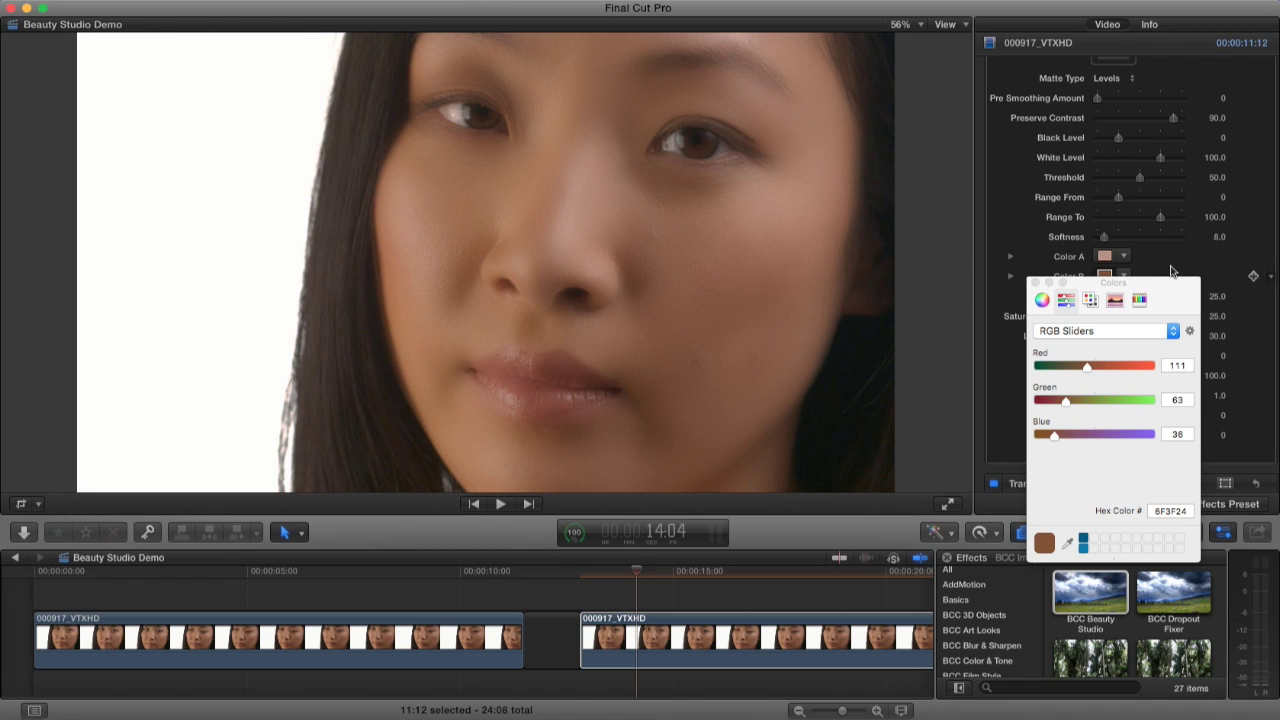
Close the colour picker and turn on the skin matte preview
left_click(1034, 282)
scroll(1034, 283, "up", 8)
scroll(1034, 283, "up", 5)
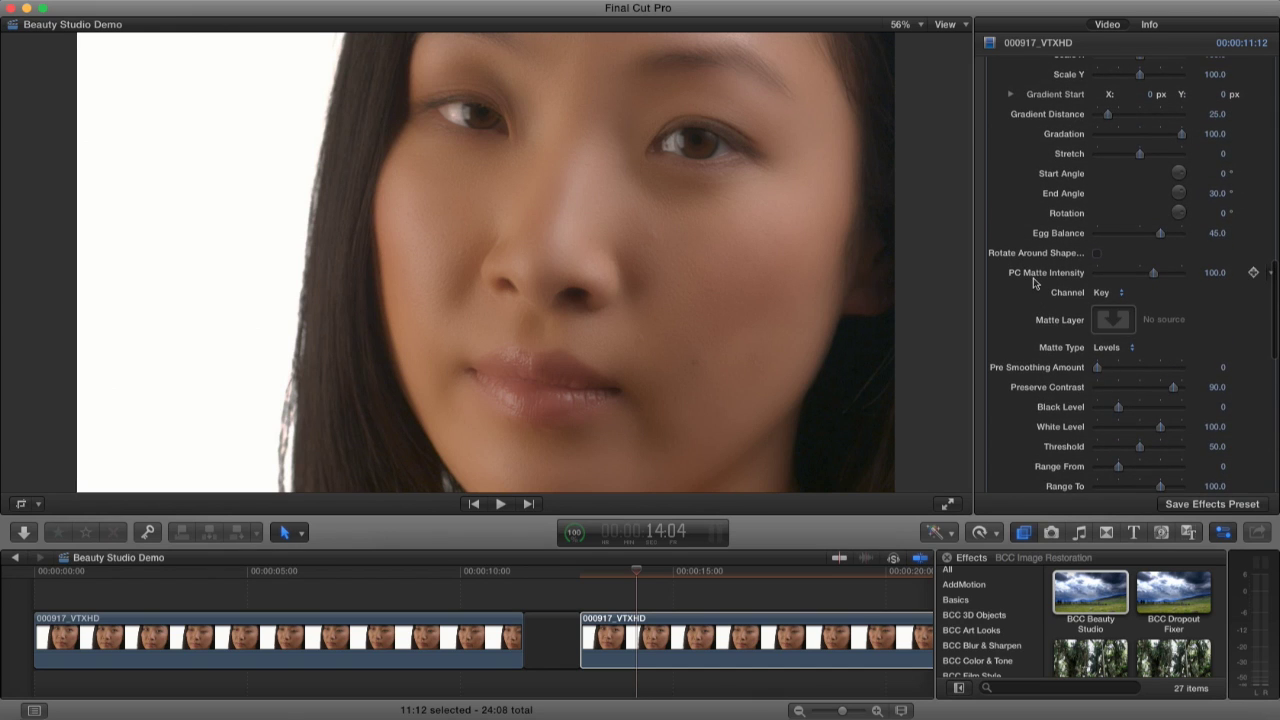
scroll(1034, 283, "up", 3)
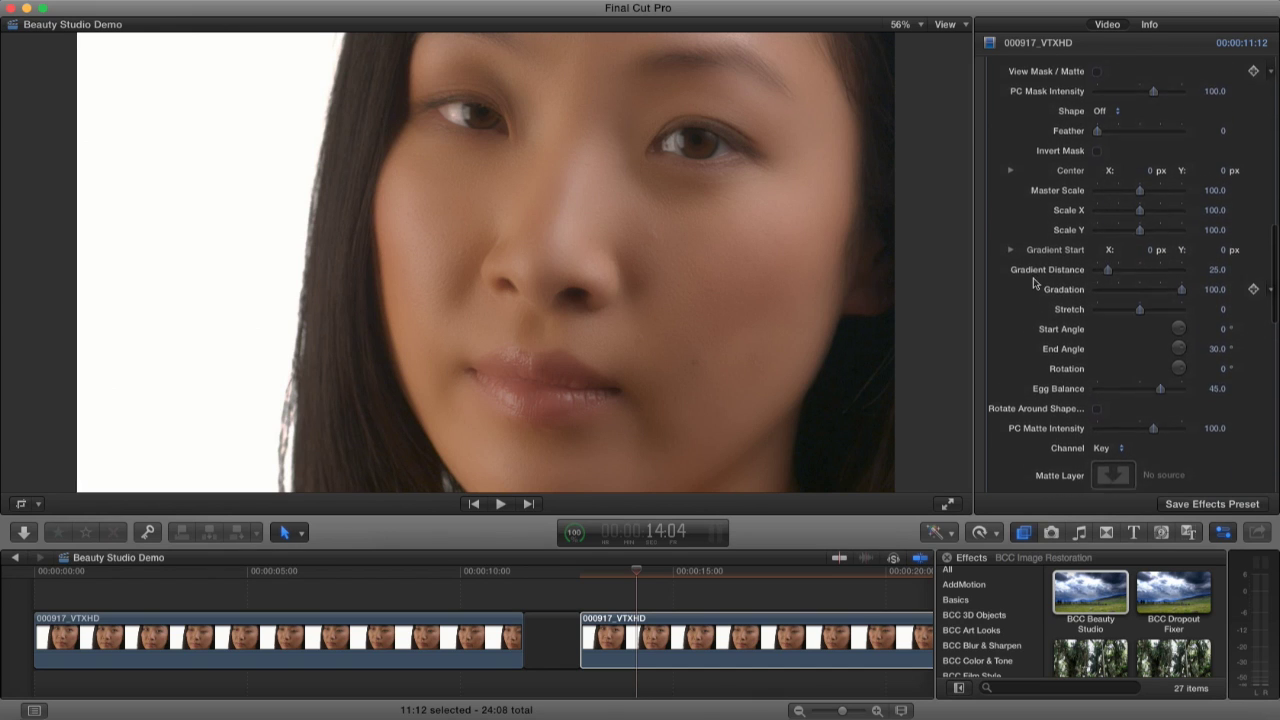
left_click(1098, 96)
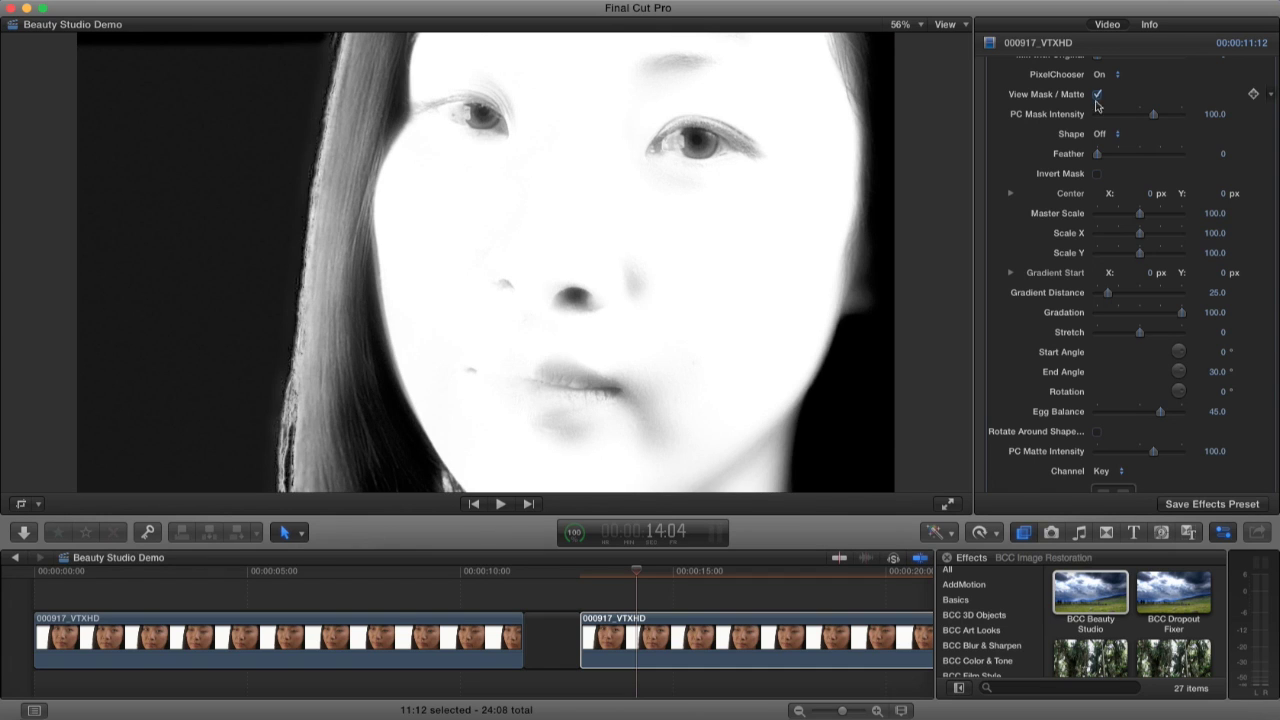
Lower the matte's Hue Softness to 7 and Saturation Softness to 10
scroll(1036, 372, "down", 8)
scroll(1033, 372, "down", 4)
scroll(1030, 372, "down", 4)
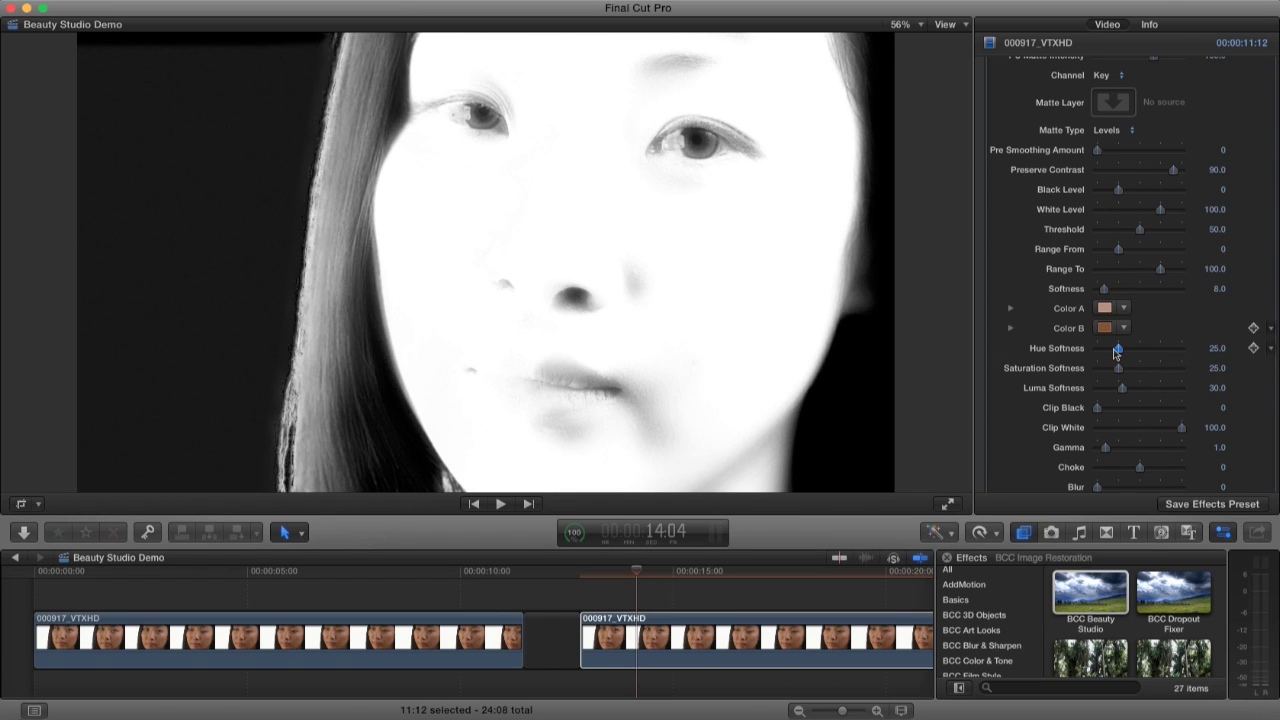
left_click_drag(1111, 352, 1103, 352)
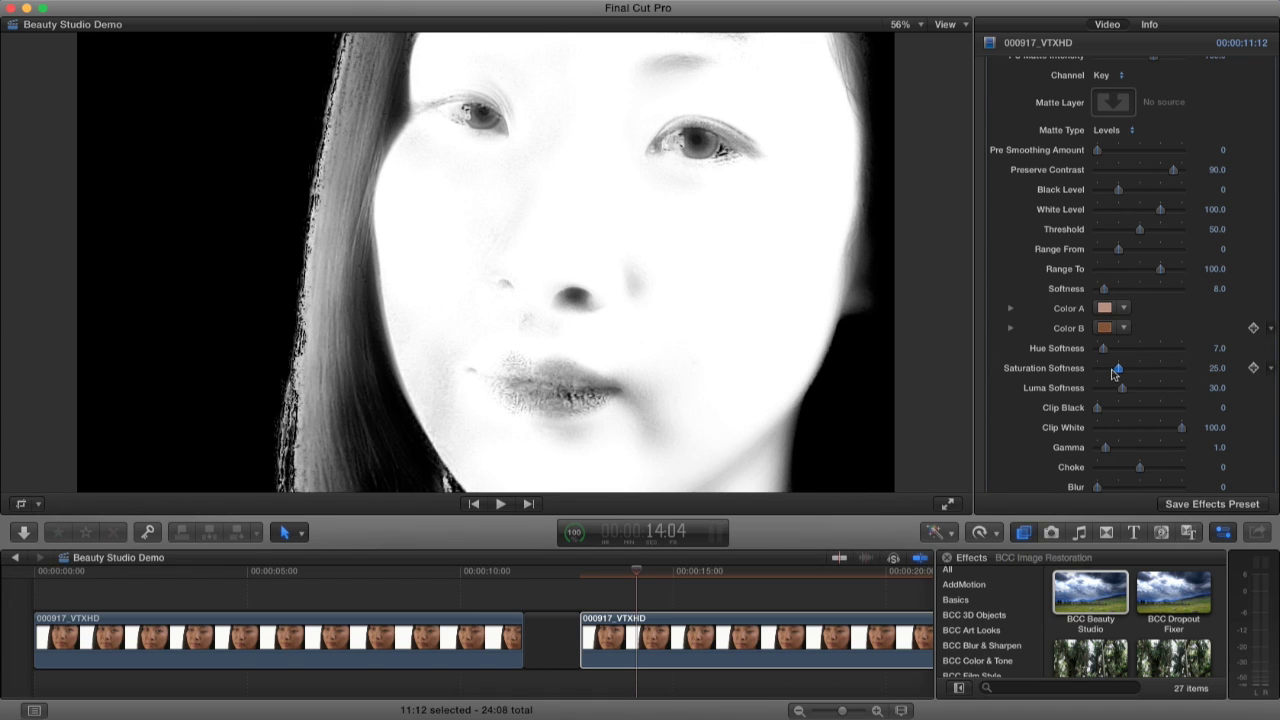
left_click_drag(1113, 370, 1110, 393)
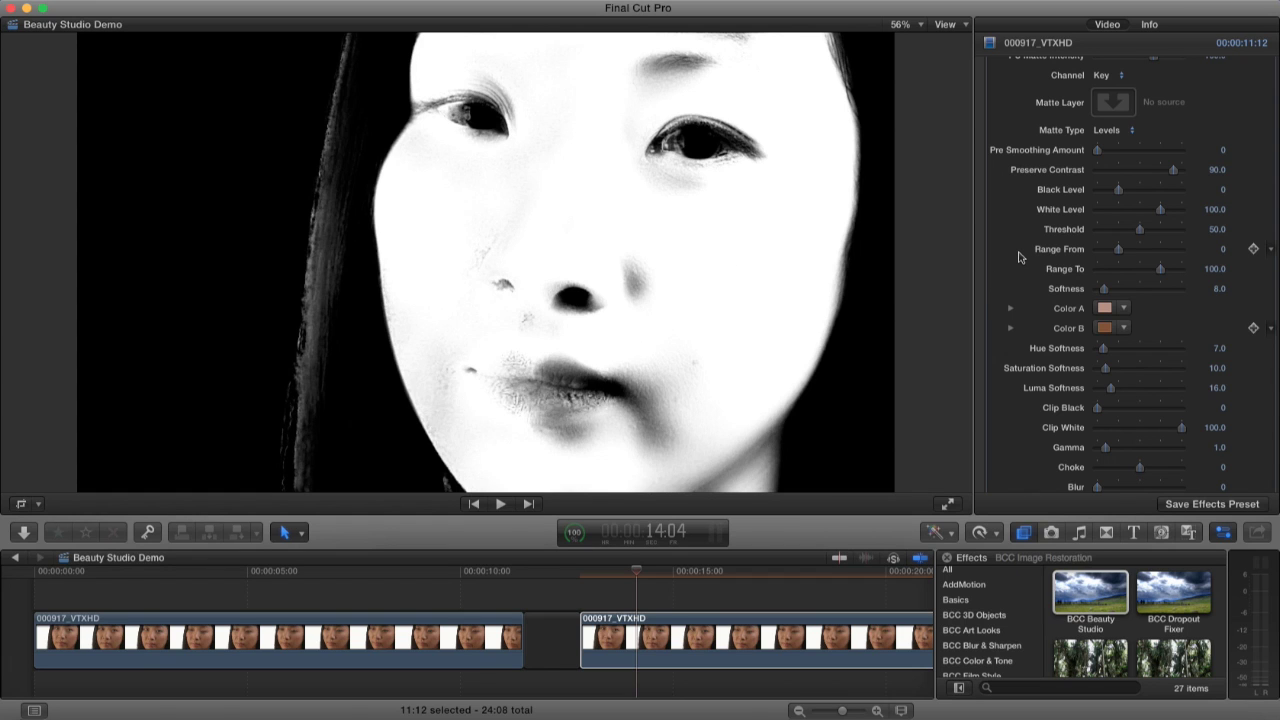
Turn off View Mask / Matte to see the normal colour image
scroll(1019, 257, "up", 10)
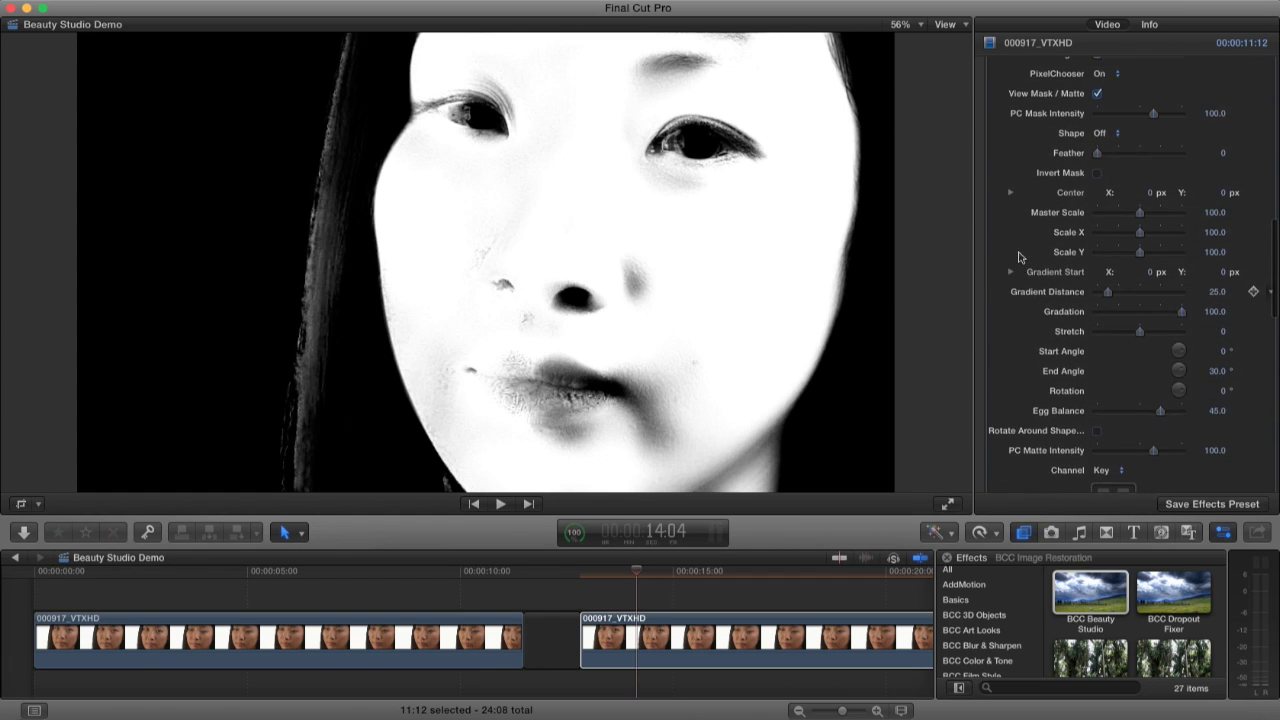
scroll(1019, 257, "up", 2)
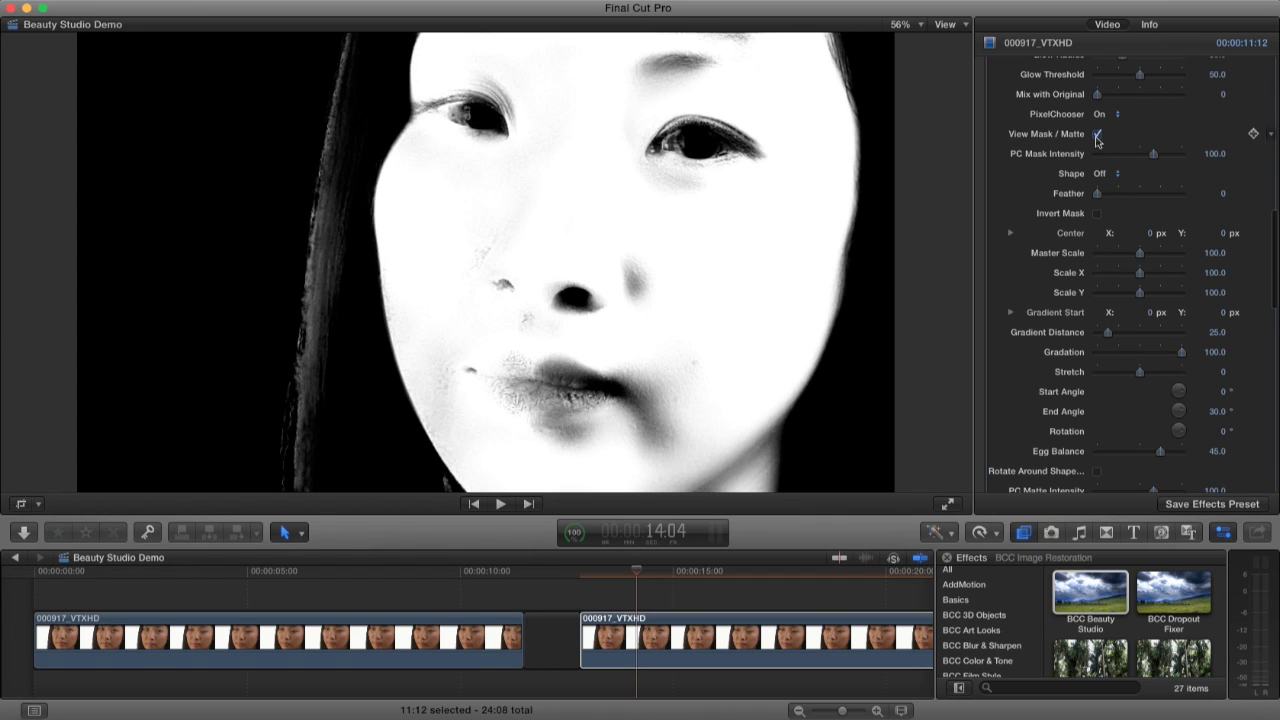
left_click(1096, 136)
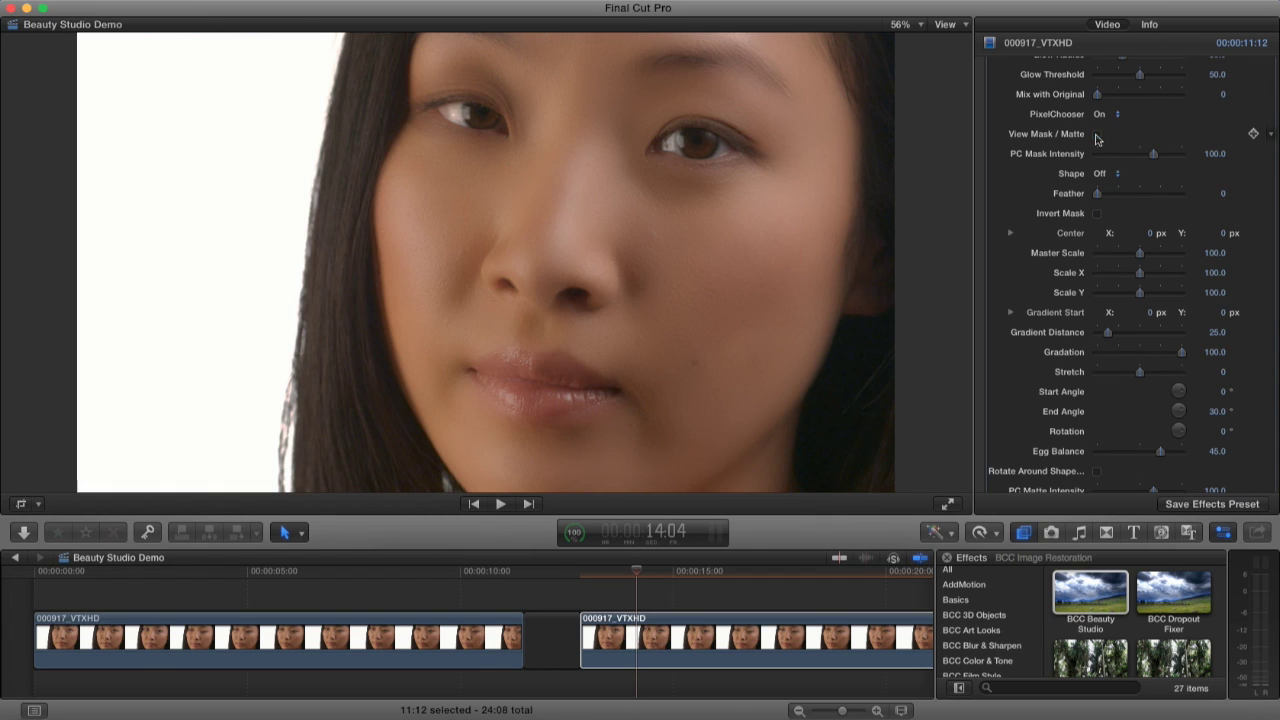
Set Beauty Studio's Compare Mode to Side By Side
scroll(1010, 200, "up", 15)
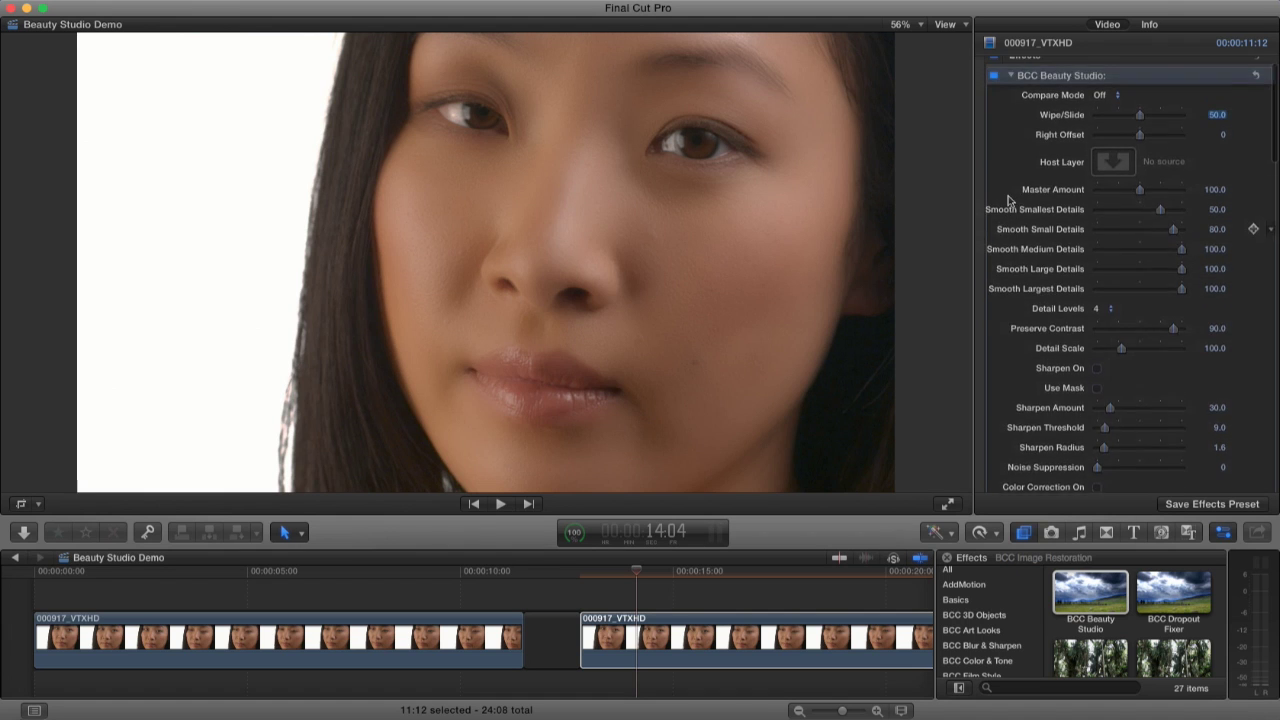
scroll(1008, 198, "up", 5)
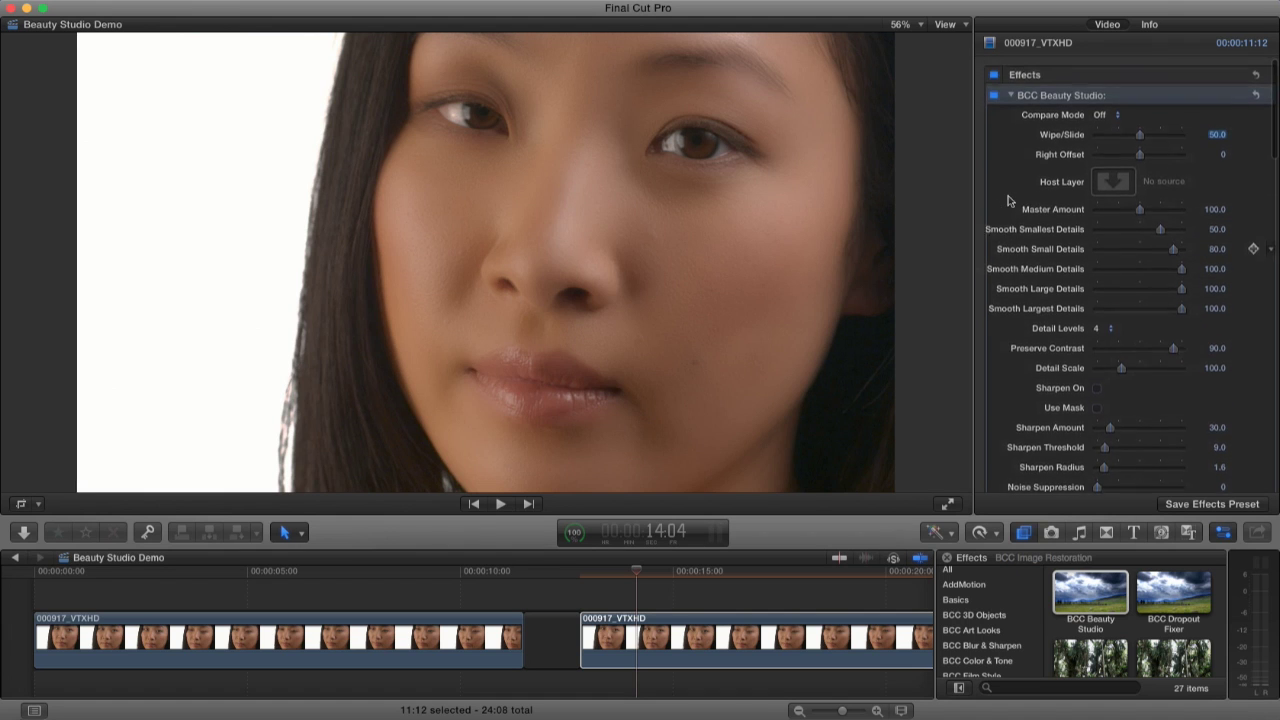
left_click(1108, 122)
left_click(1106, 138)
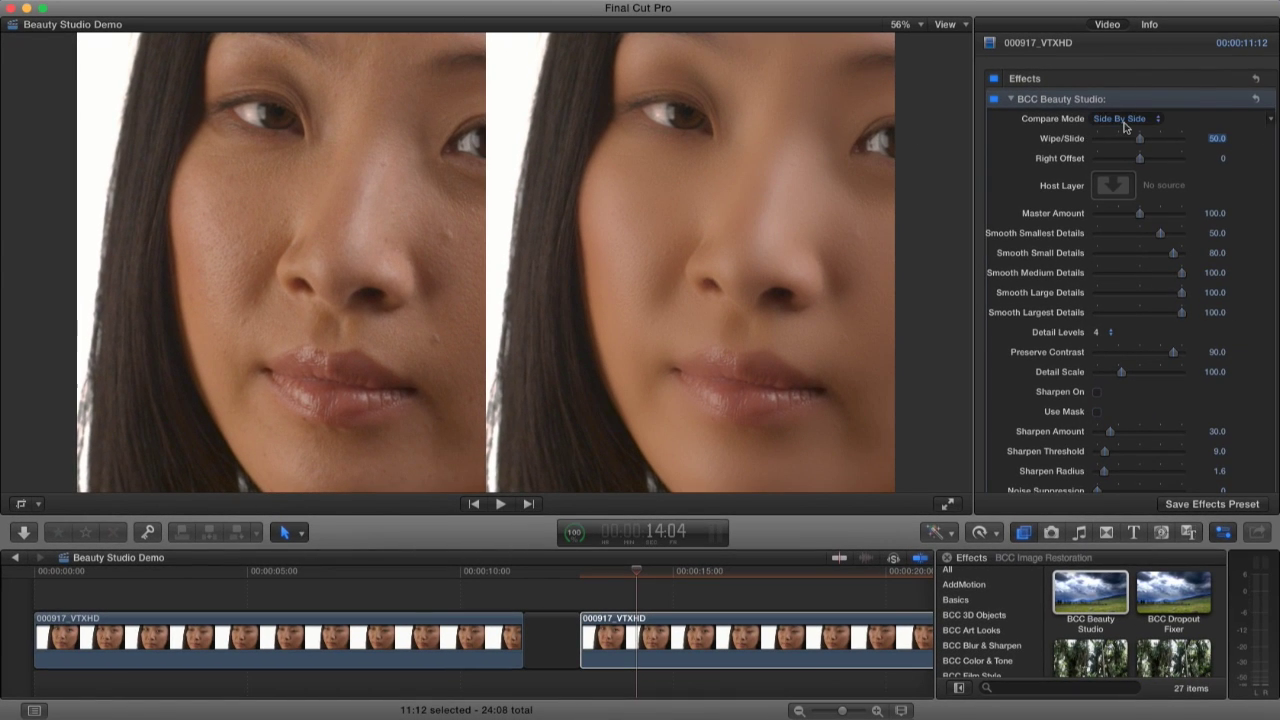
left_click(1122, 119)
Turn Compare Mode off and raise Smooth Small Details from 80 to 96
left_click(1118, 107)
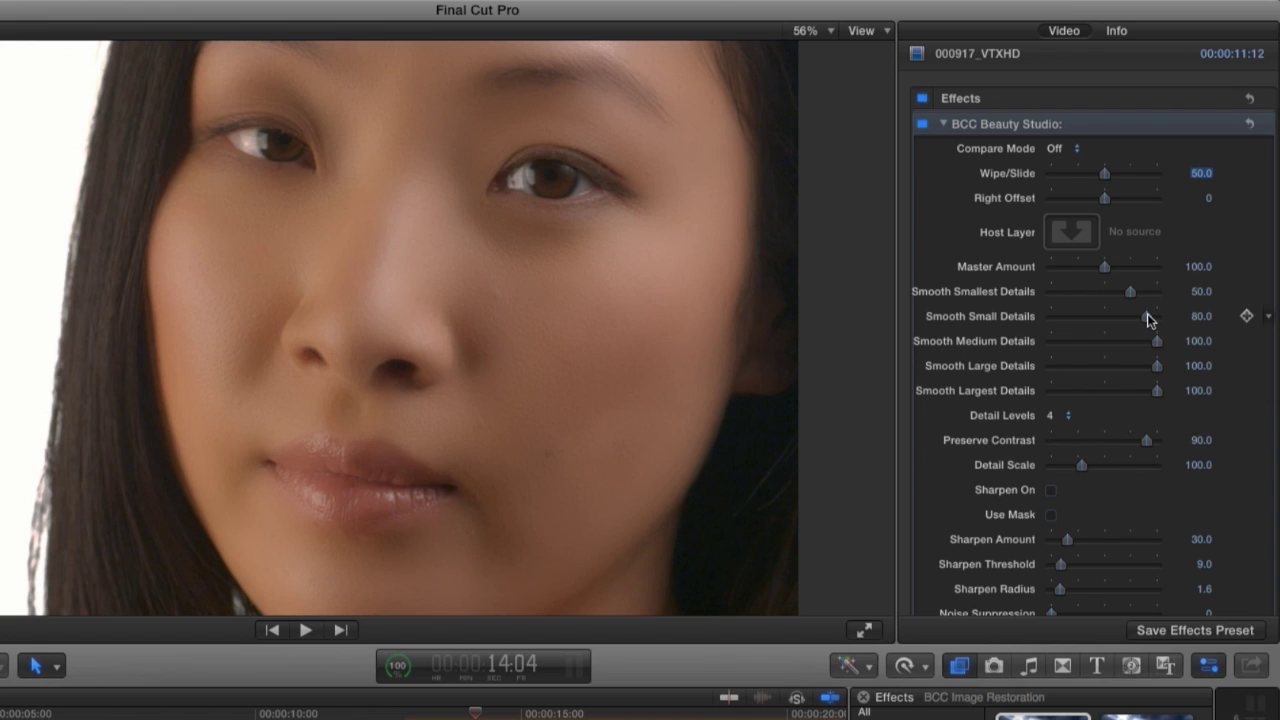
left_click_drag(1148, 318, 1157, 322)
Enable Sharpen On with Use Mask and lower Sharpen Amount to 18
left_click(1051, 491)
scroll(1051, 490, "down", 4)
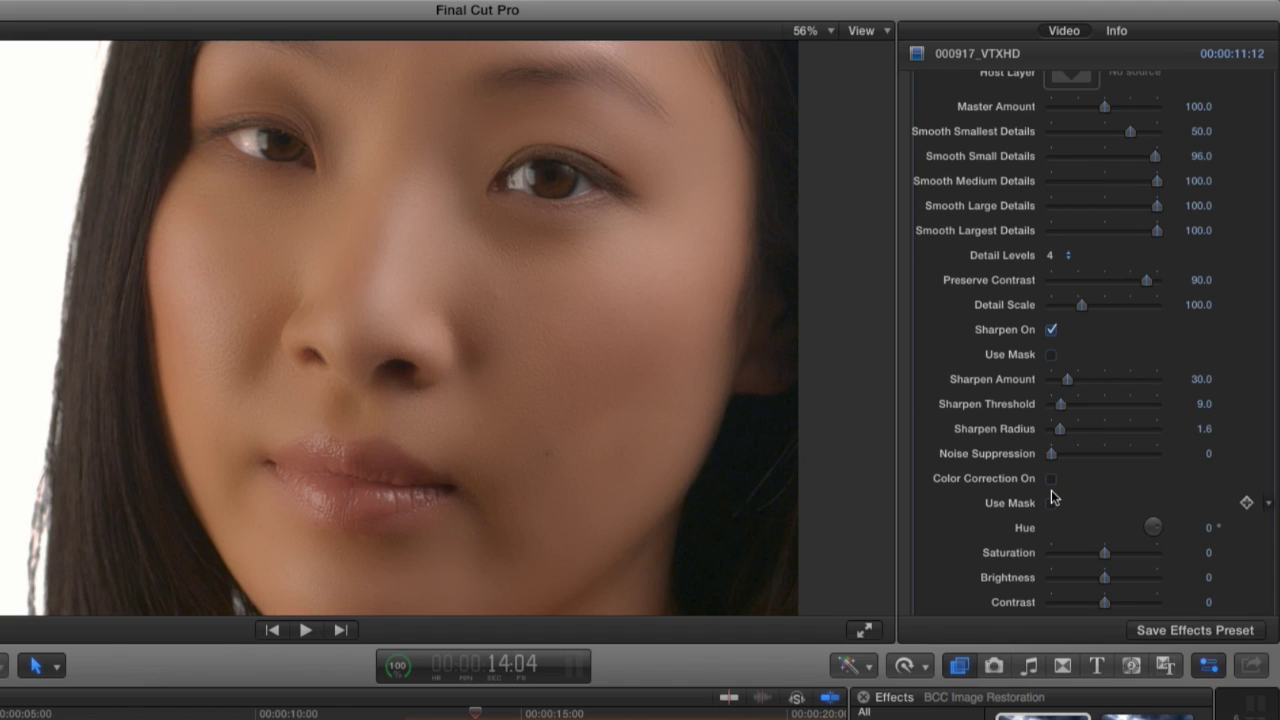
left_click(1053, 355)
left_click_drag(1066, 383, 1064, 384)
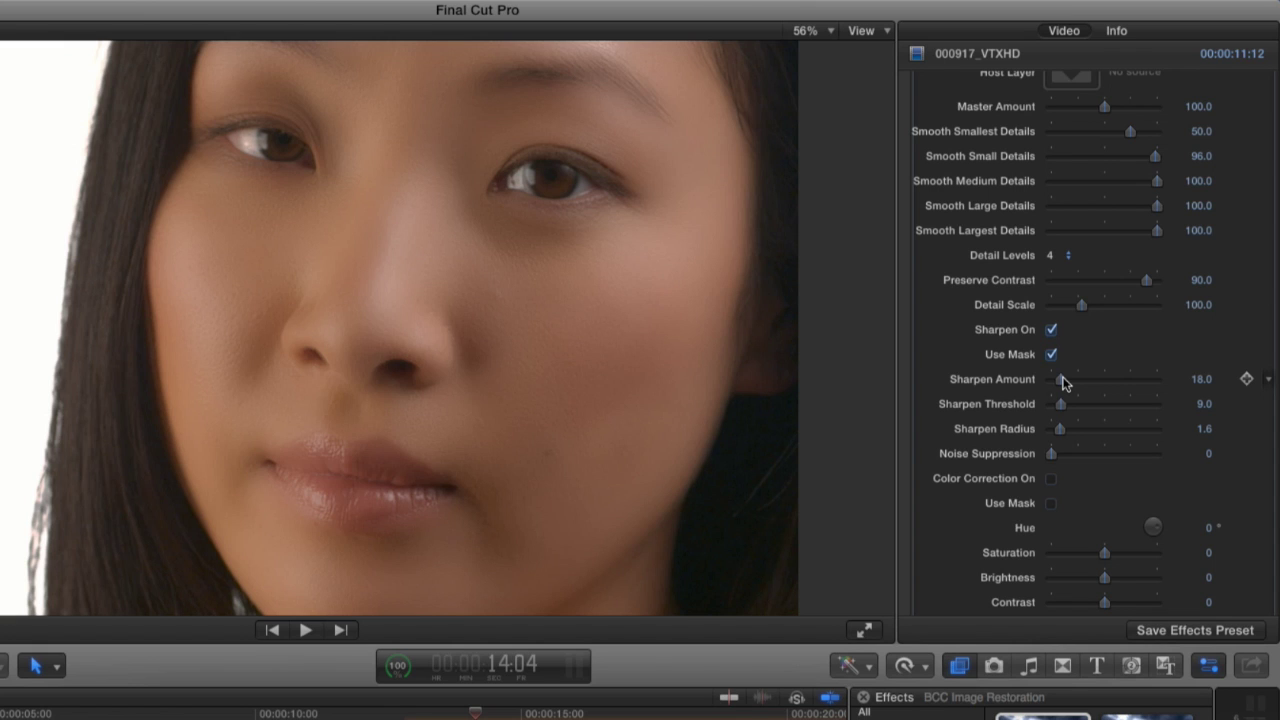
Enable Glow On with Threshold 39 and Intensity 14, toggling it to compare
scroll(1020, 400, "down", 8)
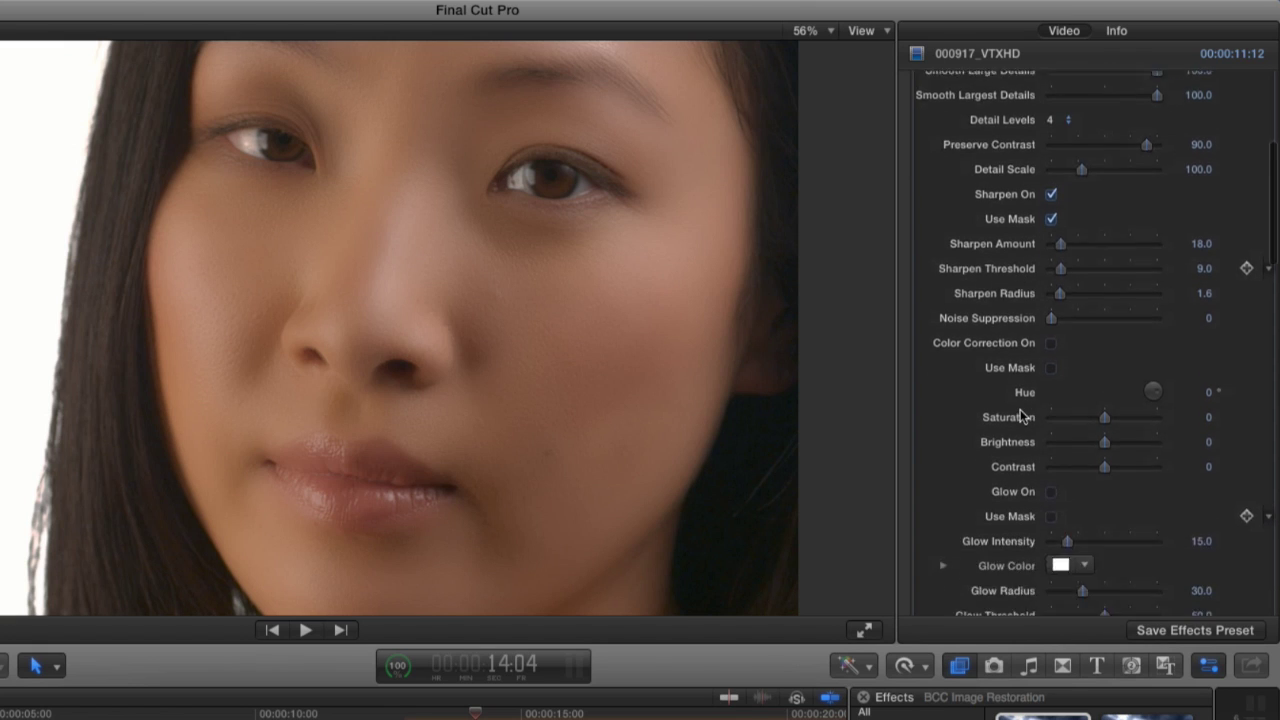
scroll(1022, 415, "down", 3)
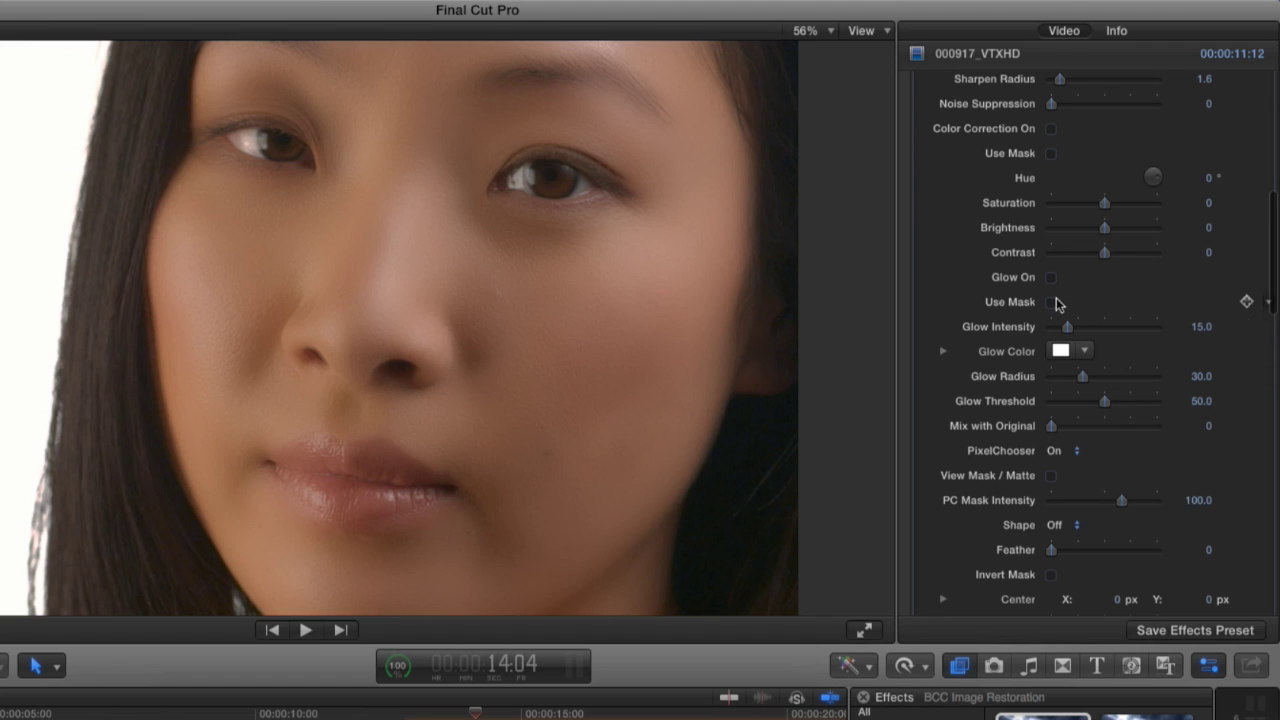
left_click(1051, 278)
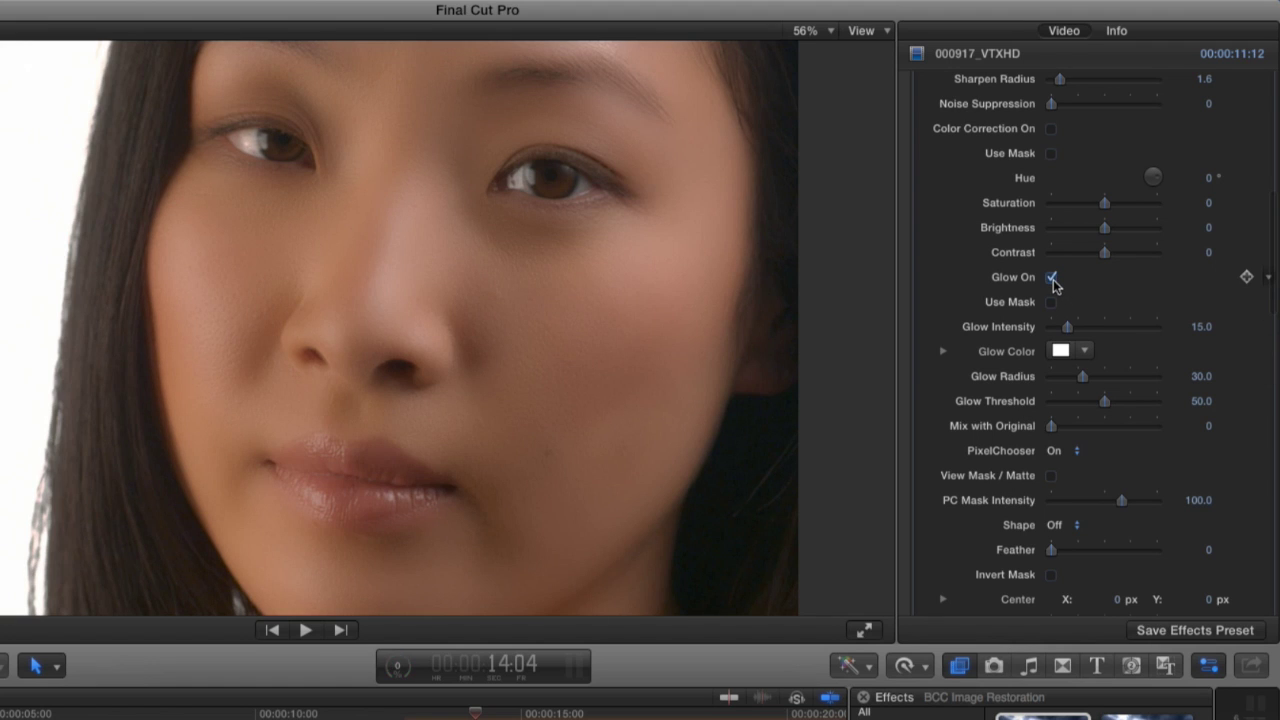
left_click(1069, 402)
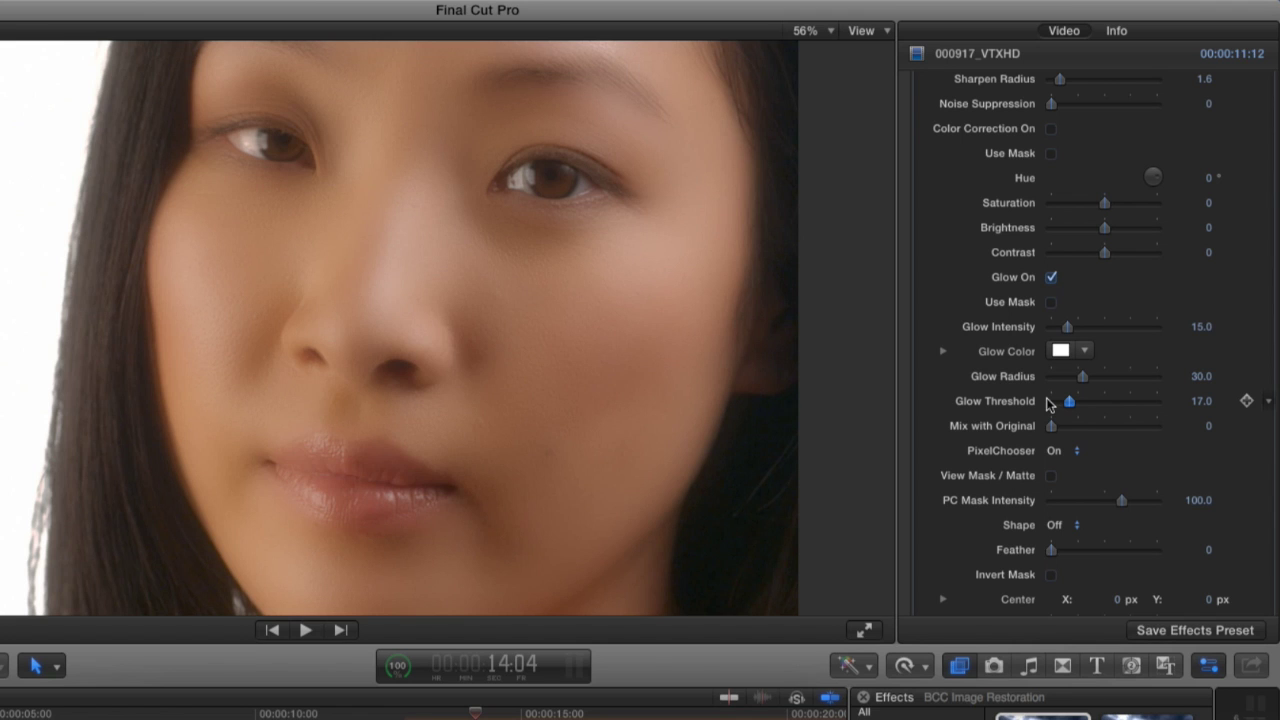
left_click_drag(1069, 402, 1095, 408)
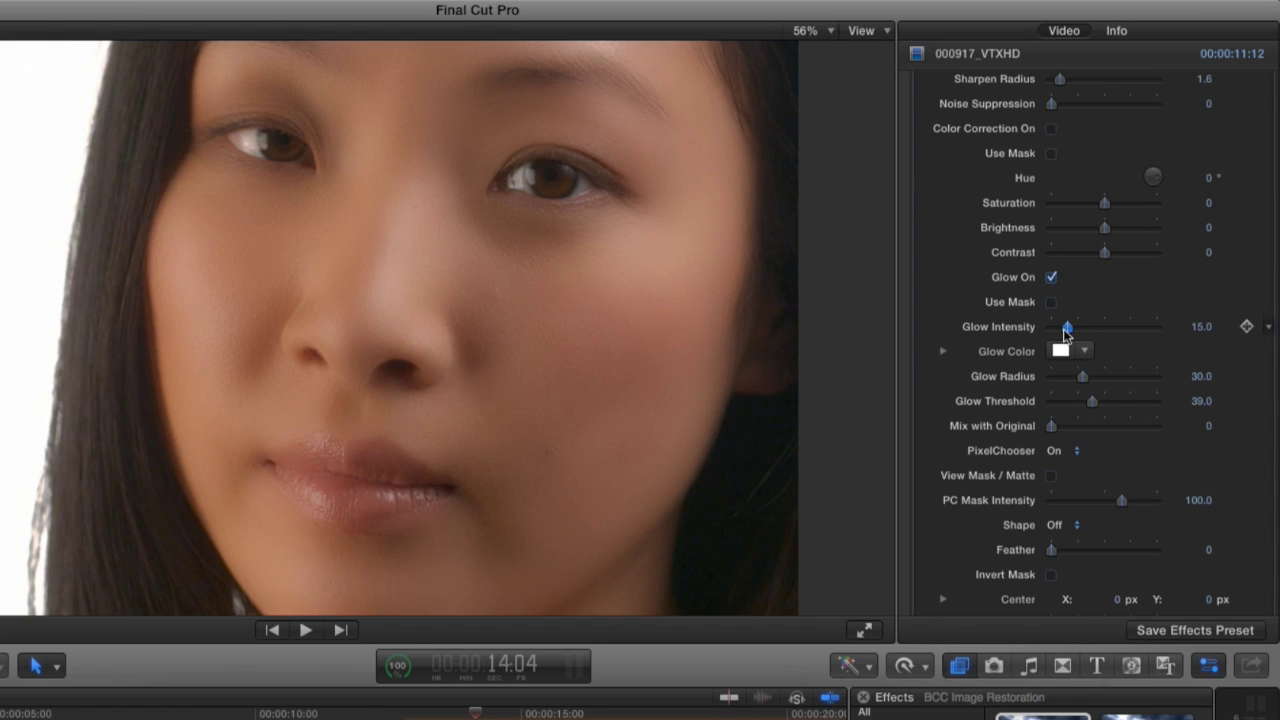
left_click_drag(1067, 331, 1066, 331)
left_click(1051, 279)
left_click(1051, 279)
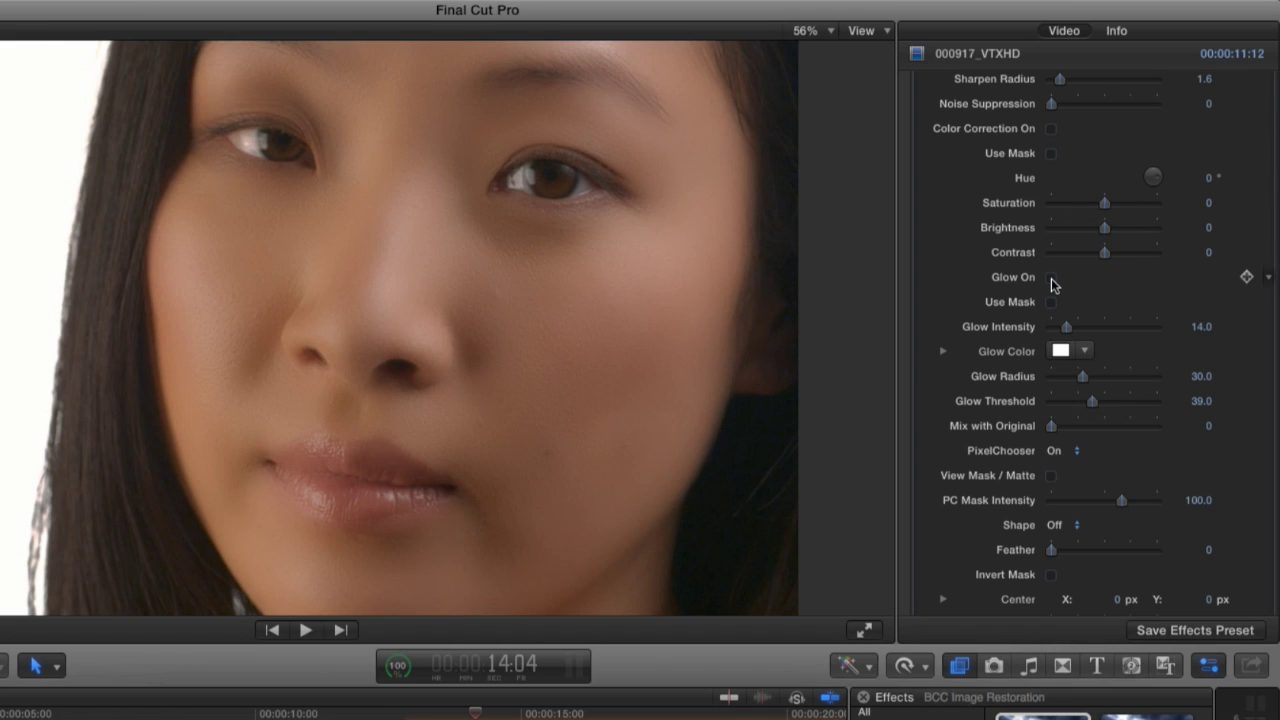
left_click(1051, 279)
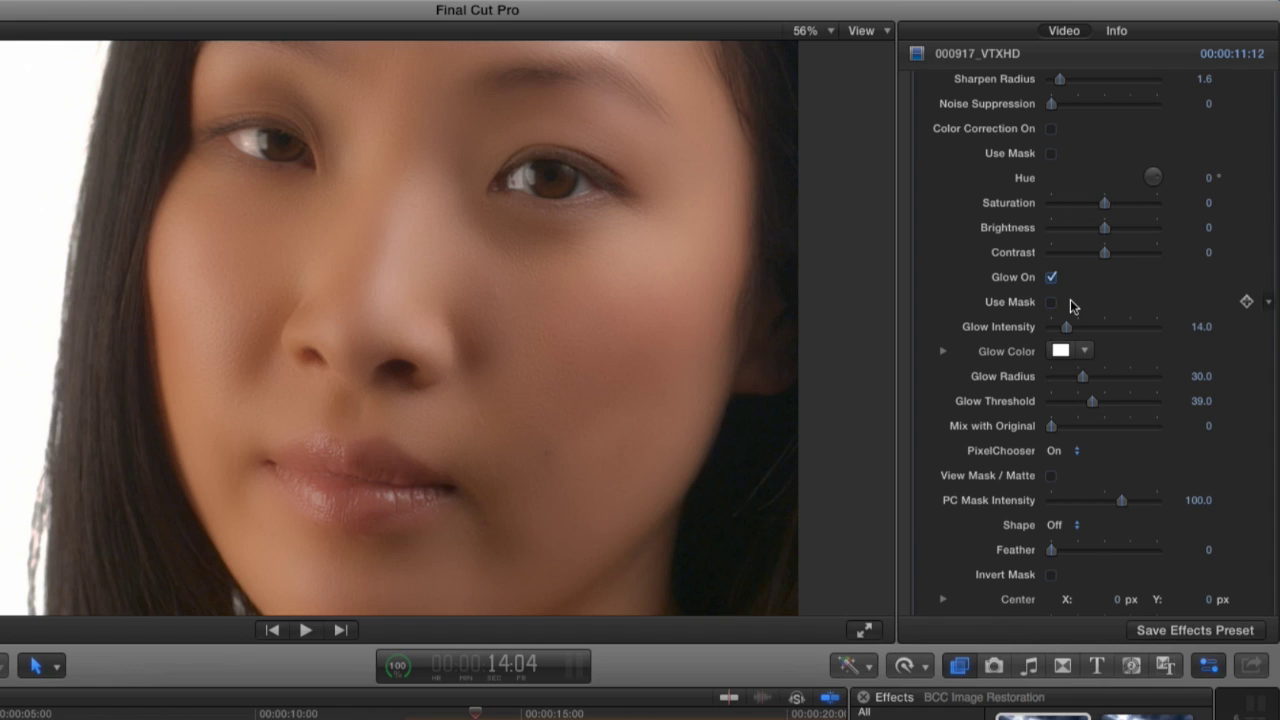
Turn on Color Correction with Brightness 4 and Contrast 4, and enable Glow Use Mask
left_click(1051, 130)
left_click(1105, 229)
left_click_drag(1105, 229, 1110, 231)
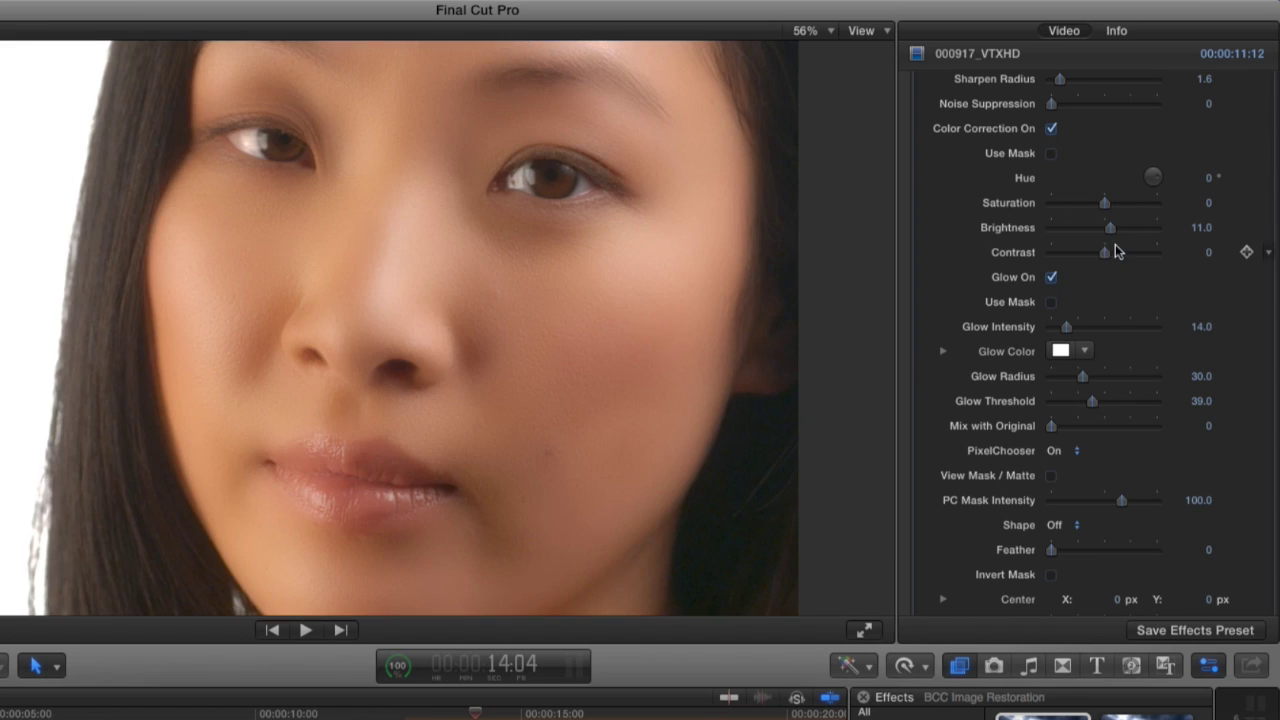
left_click(1204, 229)
type("4")
key("Return")
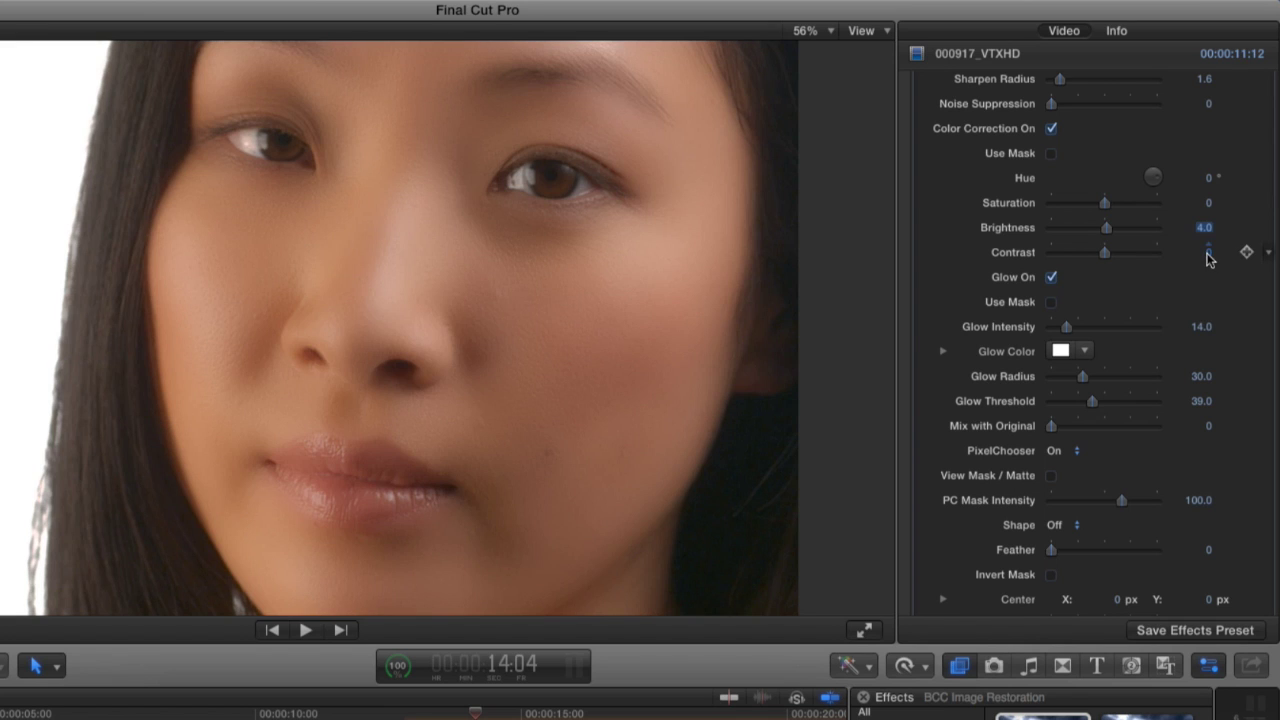
left_click(1207, 253)
type("4")
key("Return")
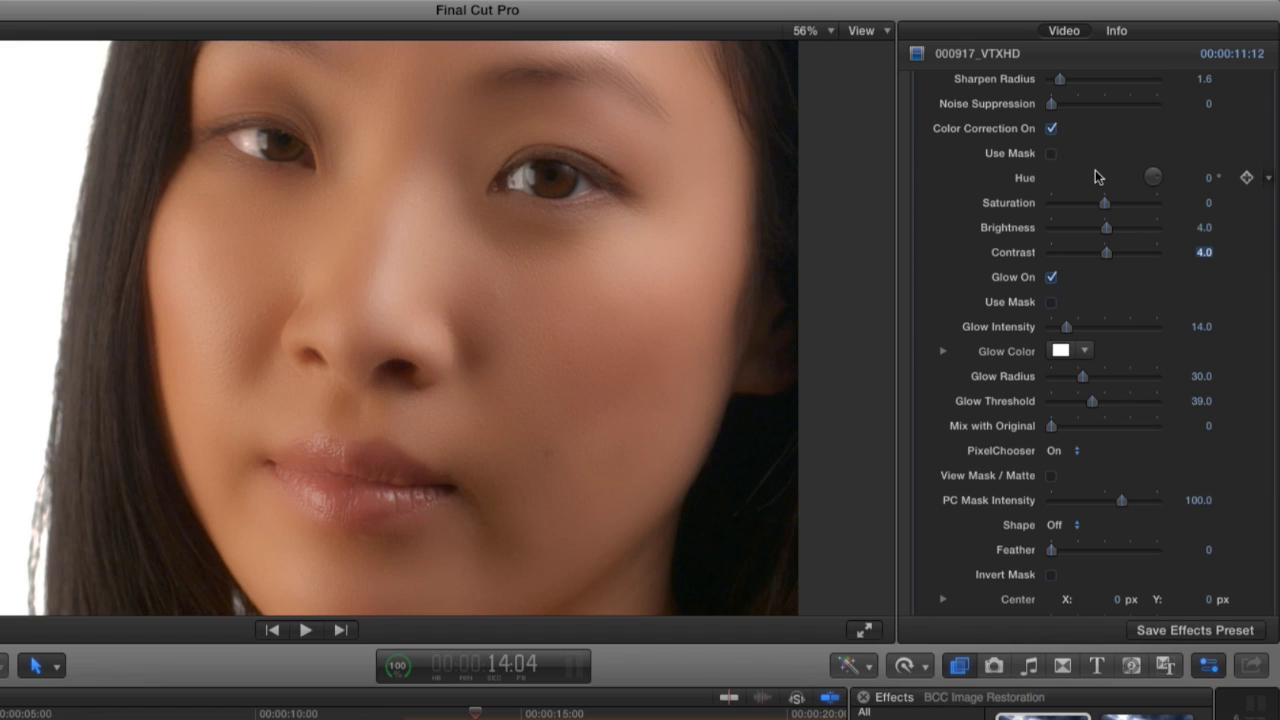
left_click(1051, 129)
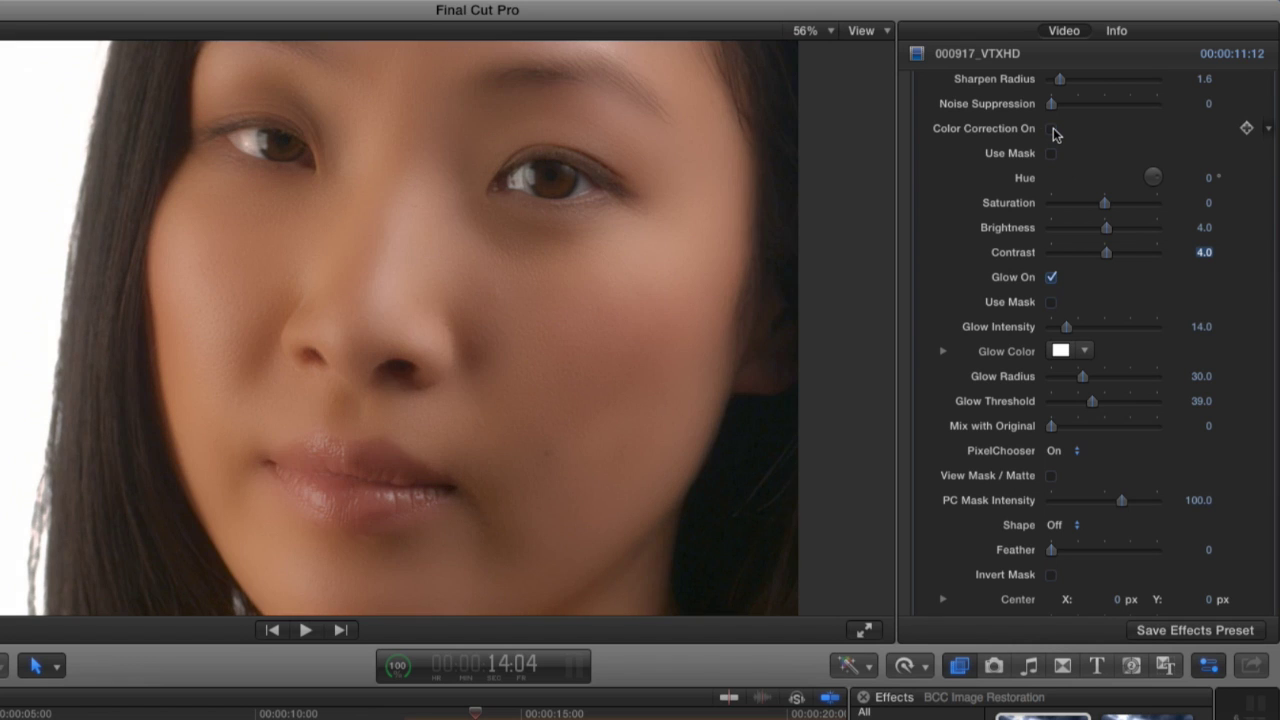
left_click(1051, 129)
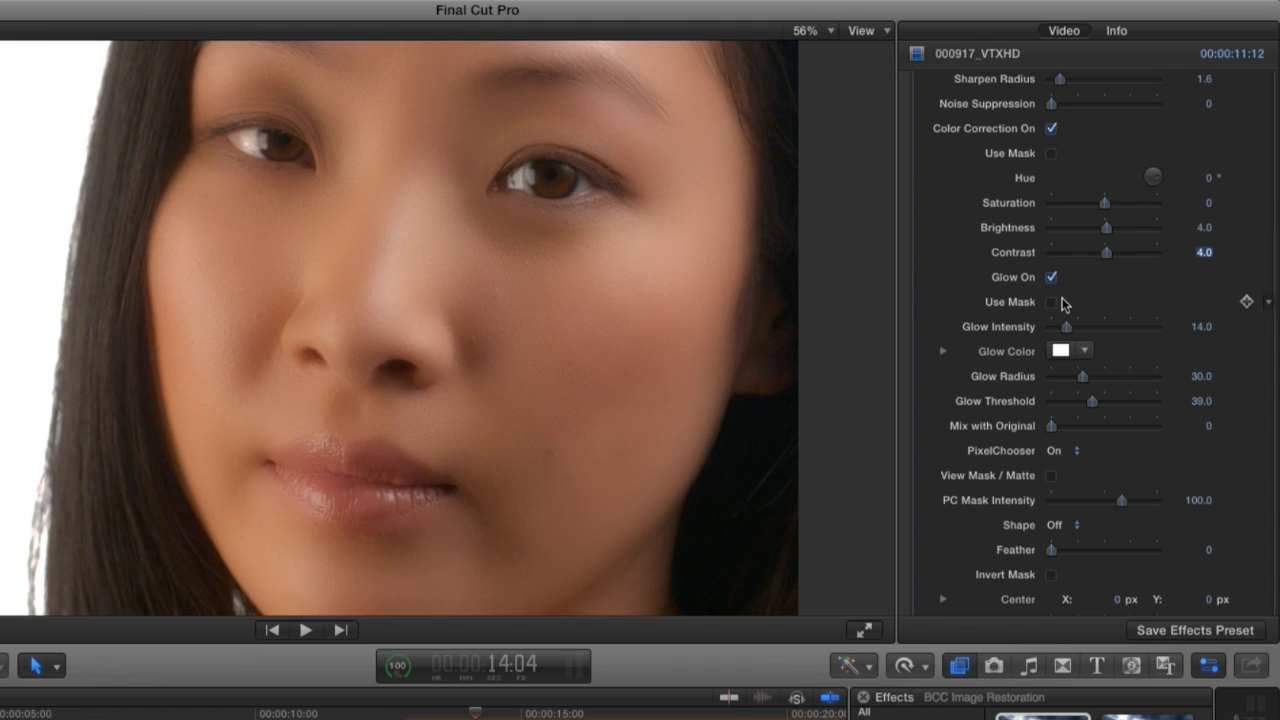
left_click(1051, 302)
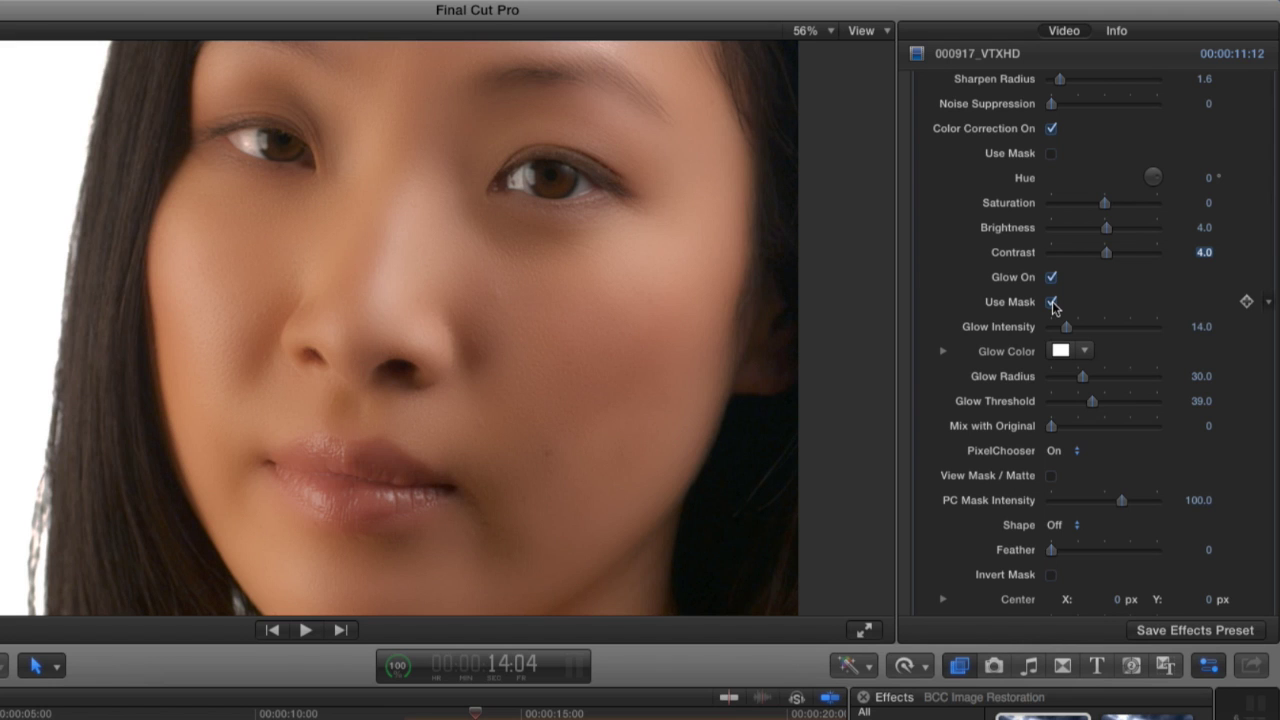
scroll(1052, 305, "up", 10)
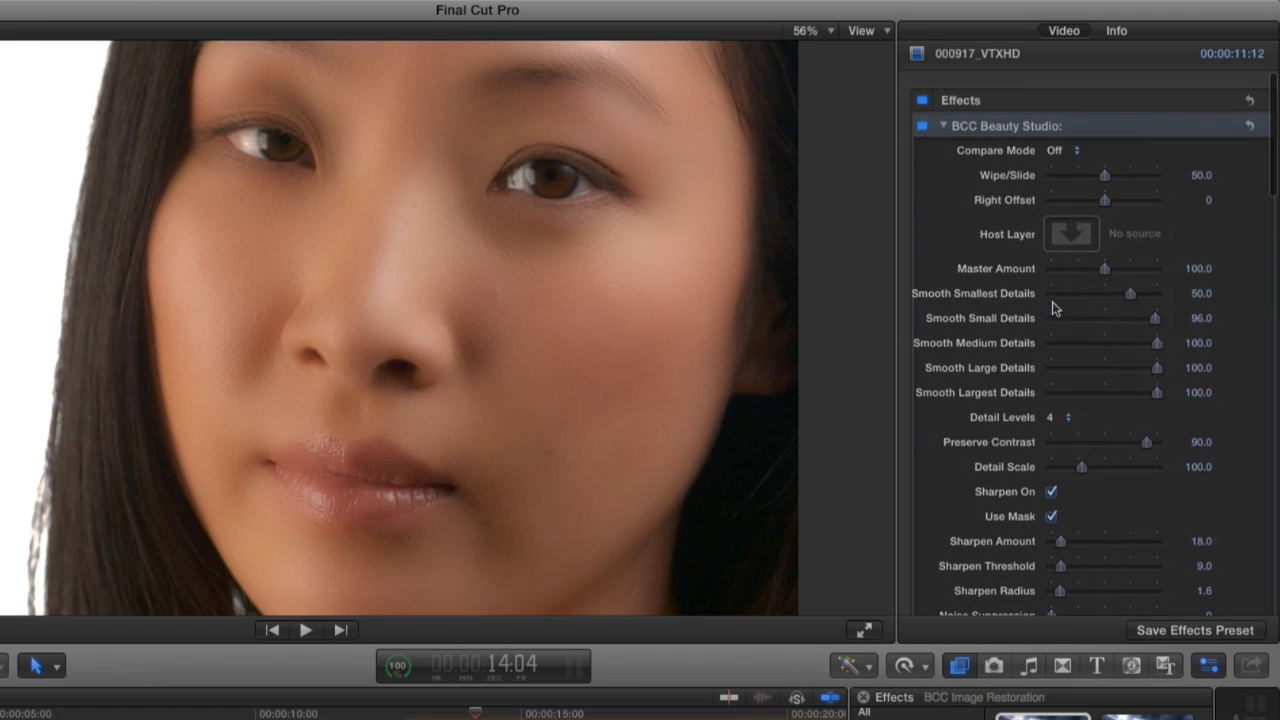
left_click(1069, 150)
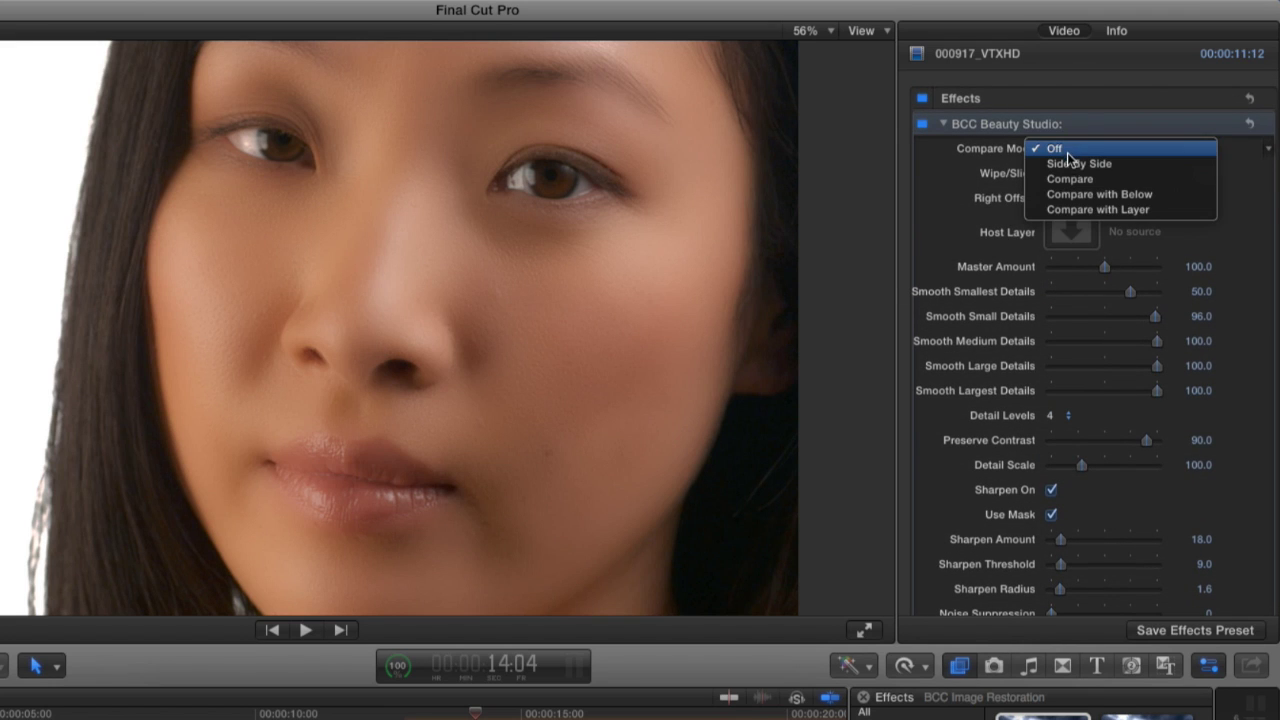
left_click(1069, 165)
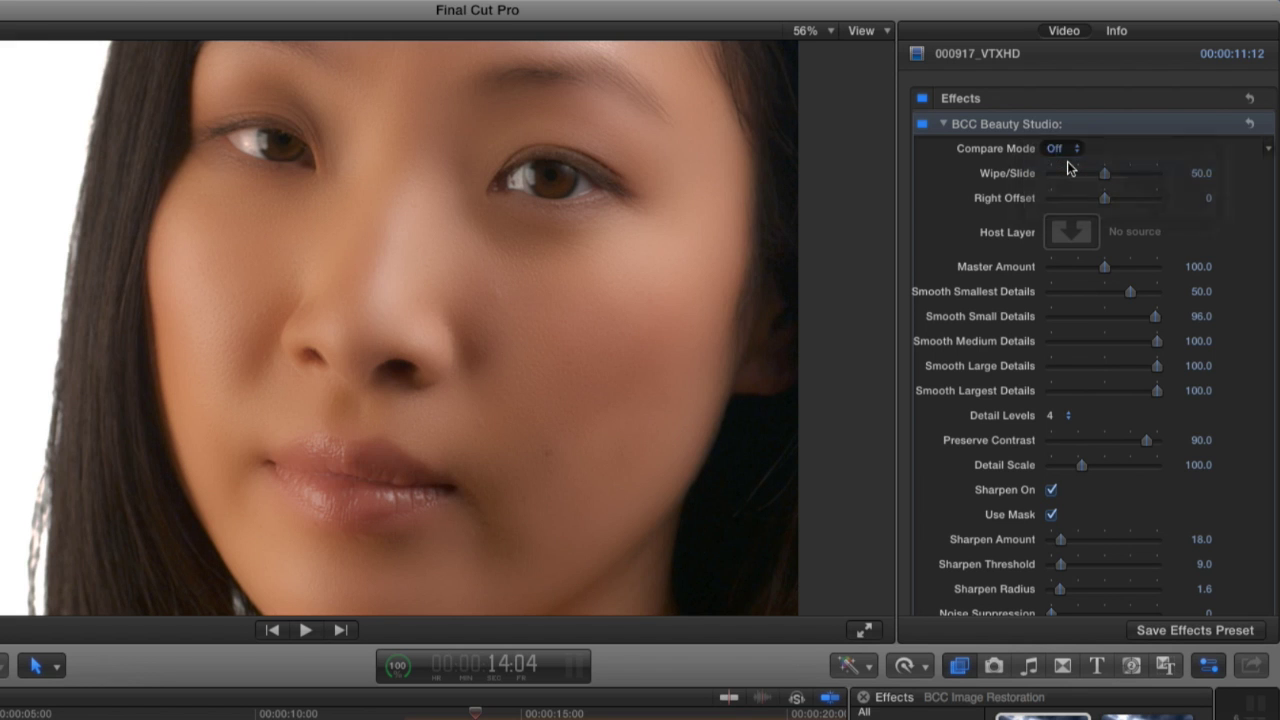